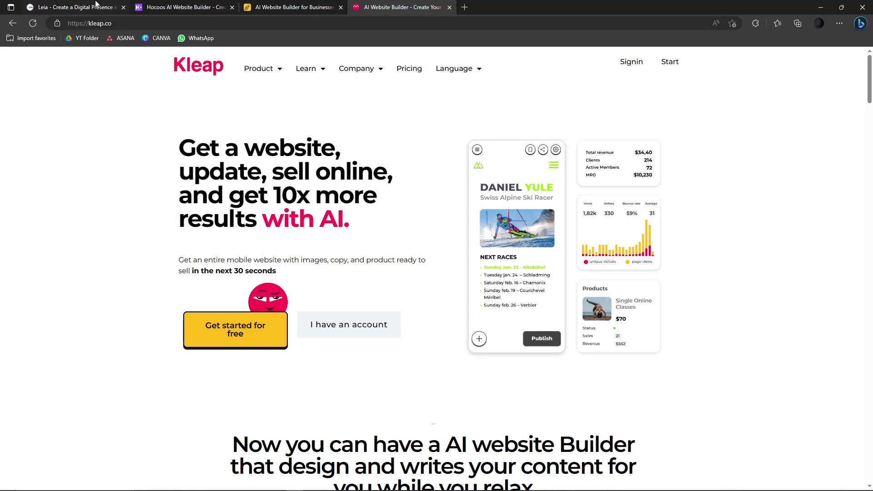
# - Compare the Pineapple, Leia and Kleap builder tabs, returning to Leia
pyautogui.click(95, 6)
pyautogui.click(182, 6)
pyautogui.click(281, 4)
pyautogui.click(400, 6)
pyautogui.click(182, 6)
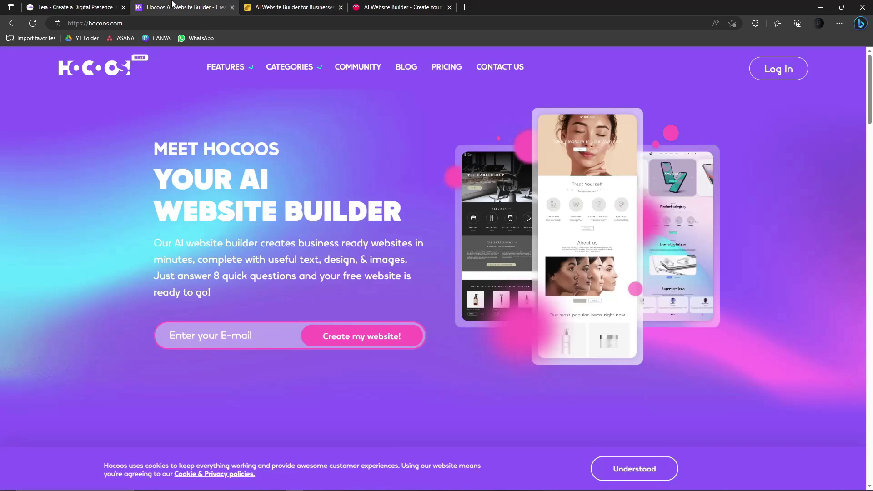
pyautogui.click(85, 5)
pyautogui.click(191, 6)
pyautogui.click(391, 4)
pyautogui.click(327, 6)
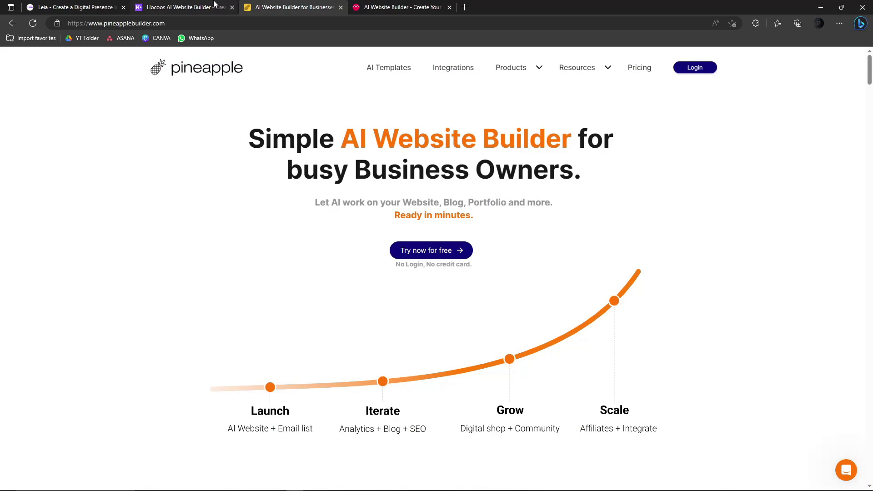
pyautogui.click(213, 6)
pyautogui.click(82, 5)
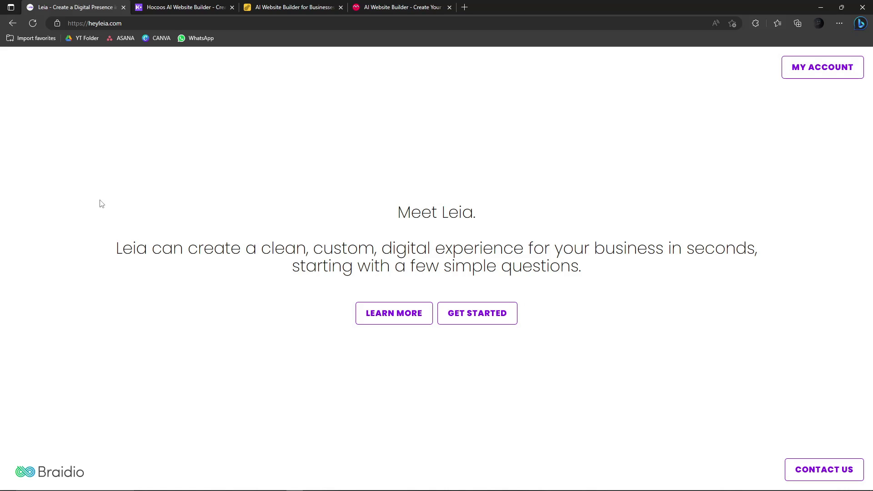
# - Flip through the builder tabs to Kleap and back to the Leia home page
pyautogui.click(182, 6)
pyautogui.click(275, 6)
pyautogui.click(383, 6)
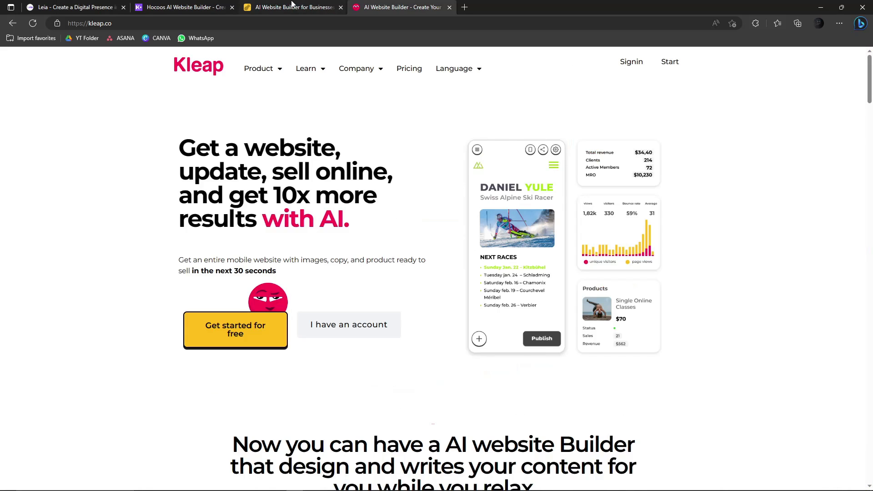
pyautogui.click(182, 7)
pyautogui.click(73, 6)
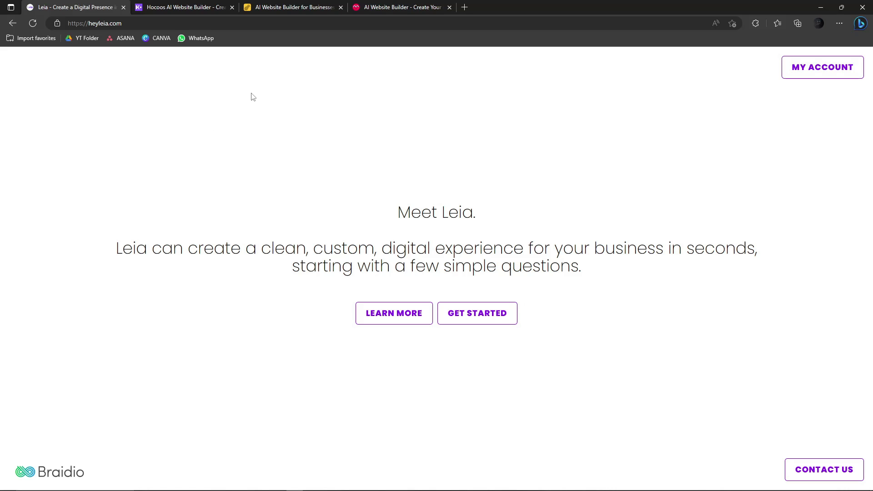
# - Check the Hocoos and Pineapple tabs, then settle on the Leia tab
pyautogui.click(411, 6)
pyautogui.click(182, 7)
pyautogui.click(115, 5)
pyautogui.click(181, 6)
pyautogui.click(293, 6)
pyautogui.click(177, 6)
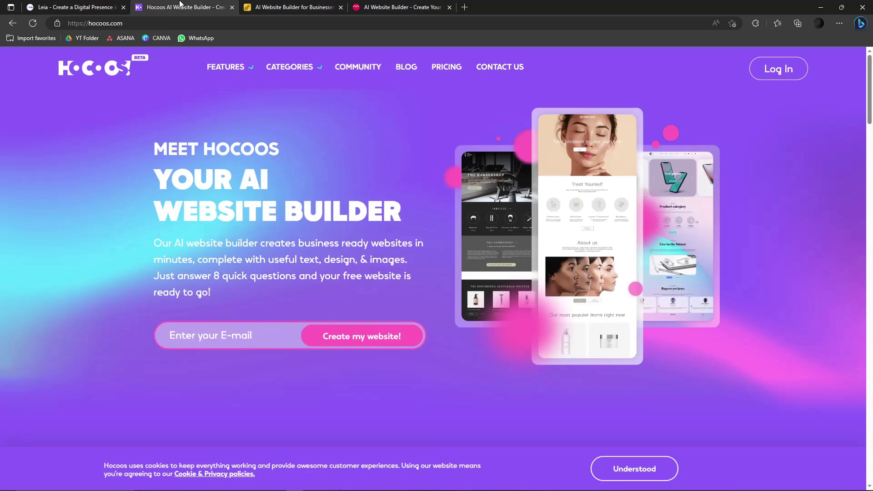
pyautogui.click(102, 6)
pyautogui.click(167, 5)
pyautogui.click(279, 5)
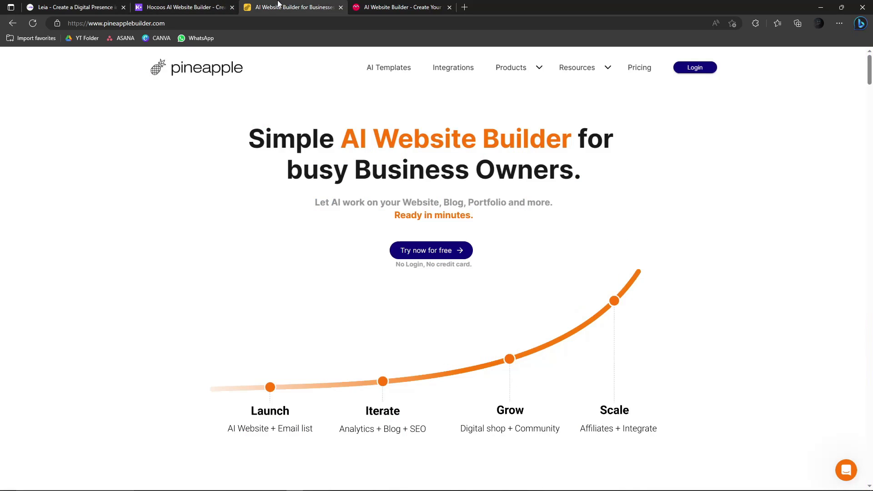
pyautogui.click(390, 5)
pyautogui.click(168, 5)
pyautogui.click(96, 4)
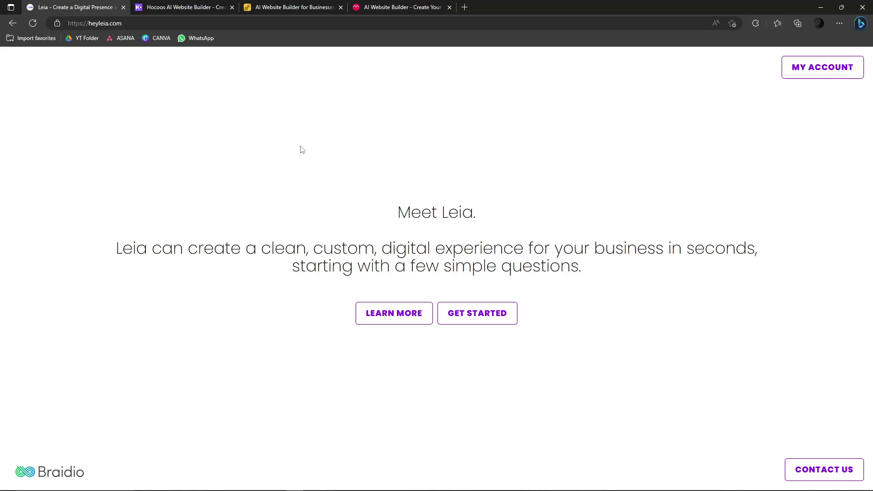
pyautogui.moveTo(227, 490)
# - Check the OBS and Audacity recorders are running, then minimize both windows
pyautogui.click(222, 487)
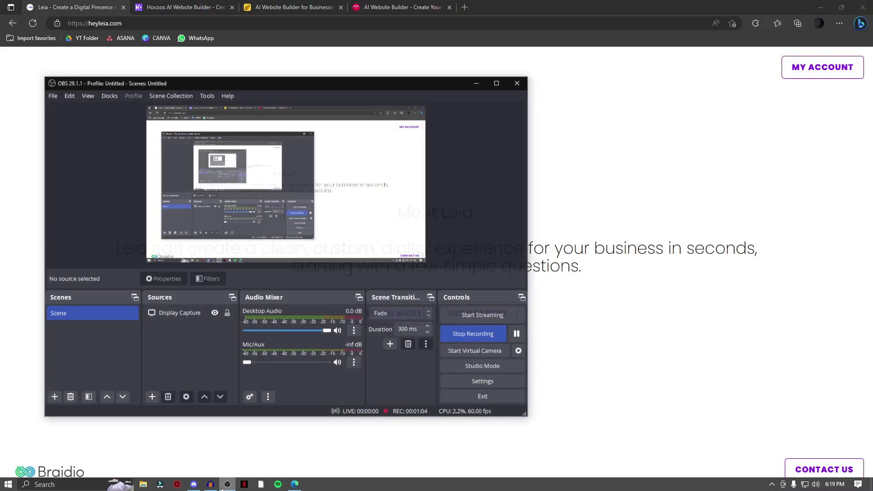
pyautogui.click(210, 484)
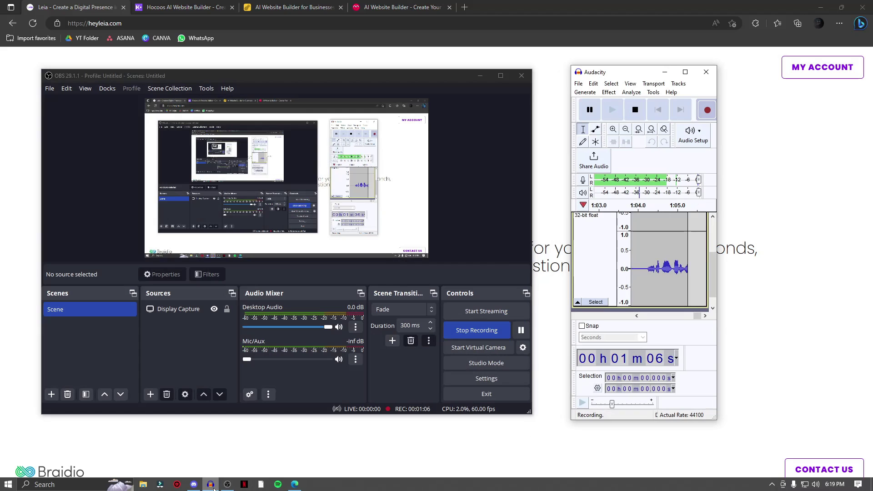
pyautogui.click(211, 485)
pyautogui.click(228, 485)
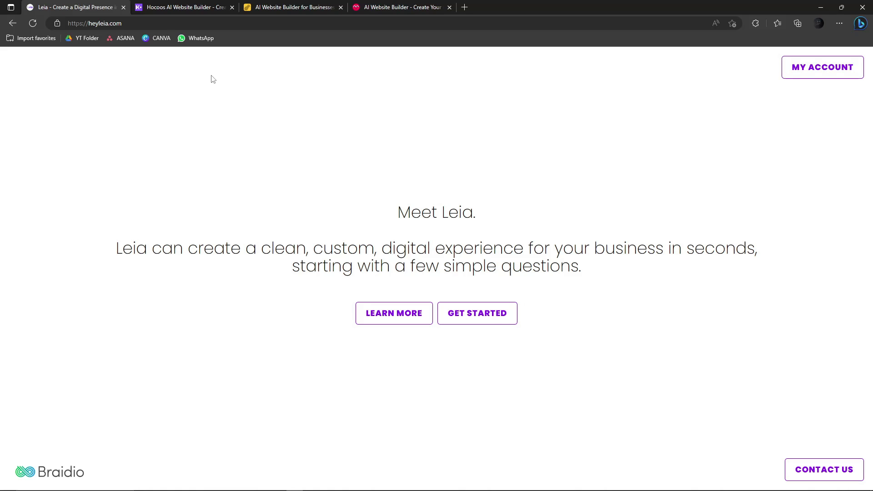
pyautogui.click(159, 6)
pyautogui.click(298, 7)
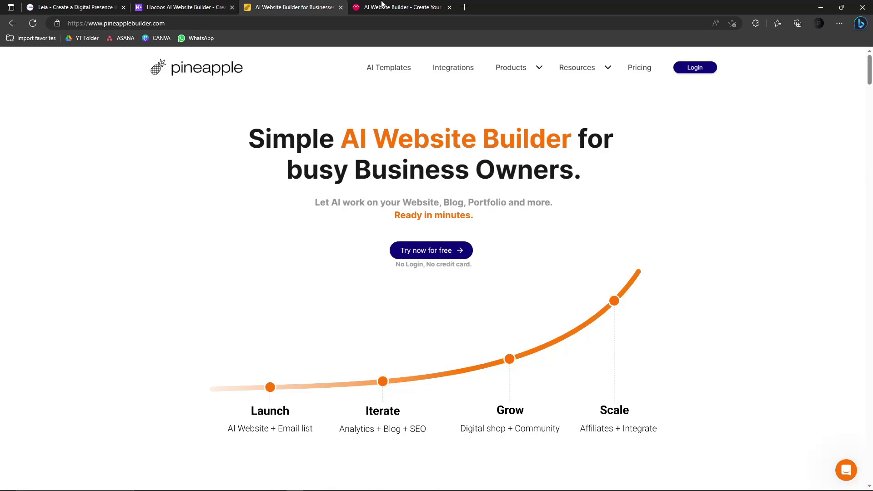
pyautogui.click(359, 6)
pyautogui.click(109, 6)
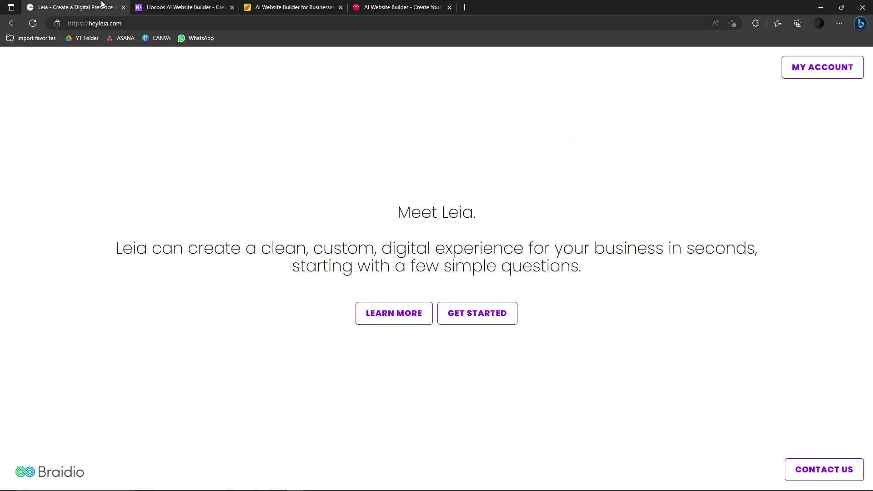
pyautogui.click(128, 24)
pyautogui.click(175, 7)
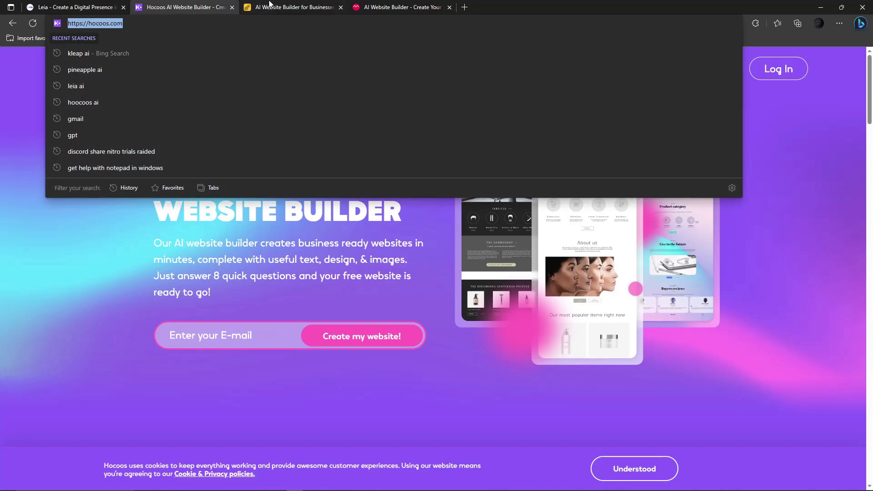
pyautogui.click(272, 5)
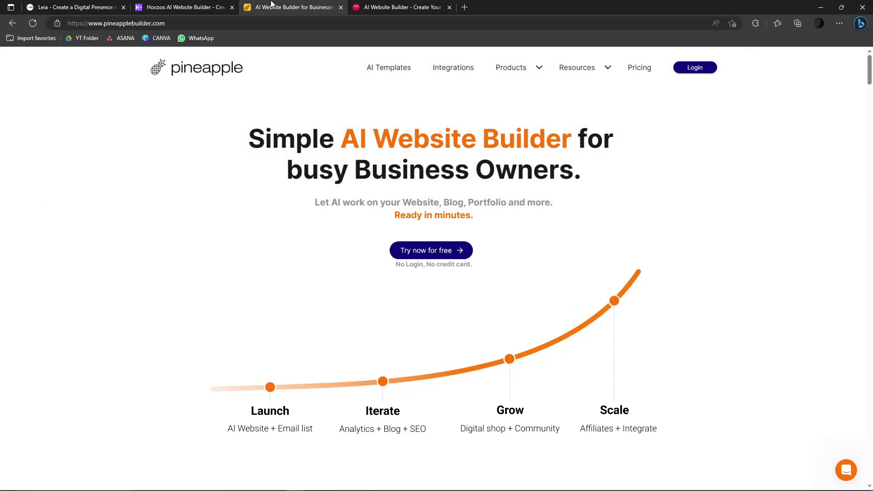
pyautogui.click(240, 23)
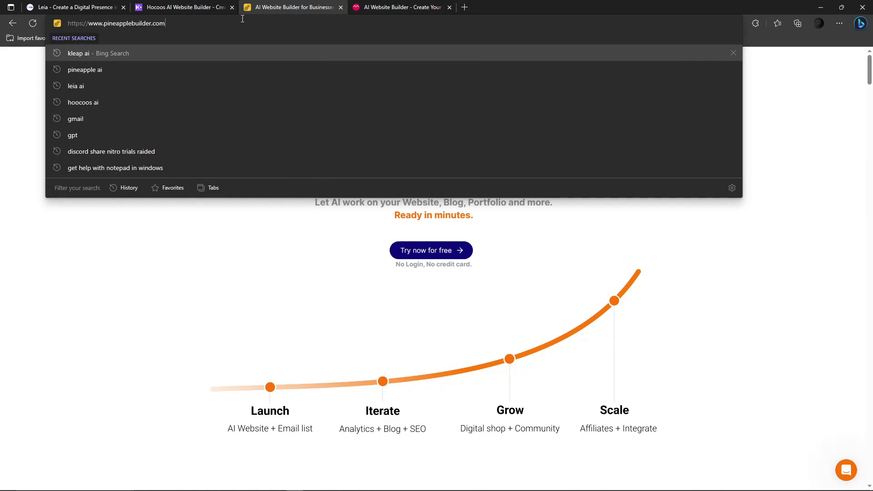
pyautogui.click(392, 5)
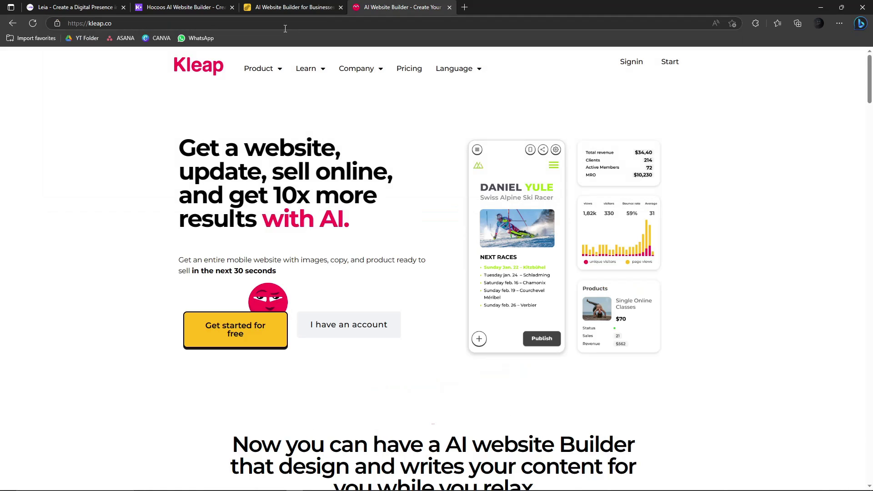
pyautogui.click(236, 23)
pyautogui.click(178, 26)
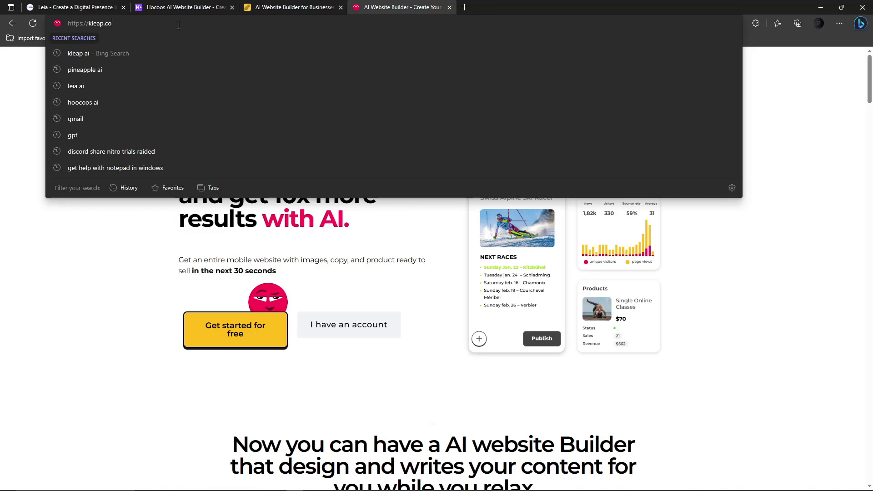
pyautogui.press('Escape')
pyautogui.click(108, 4)
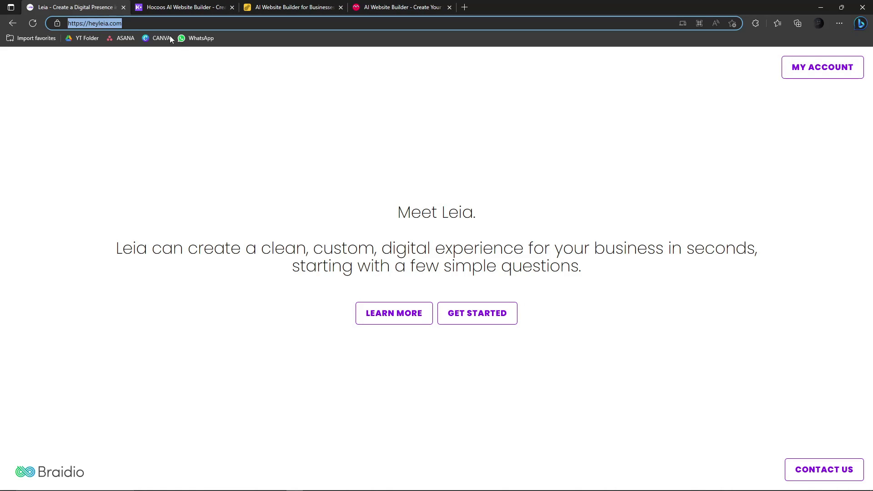
pyautogui.click(153, 133)
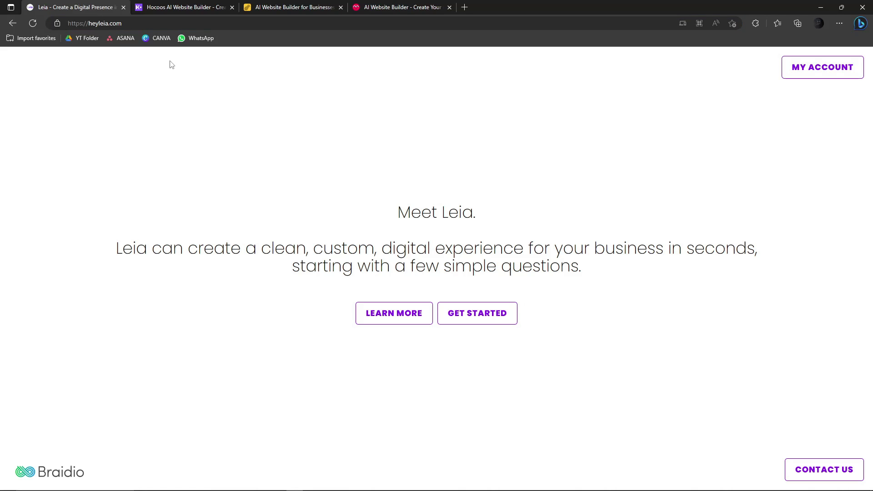
pyautogui.click(291, 6)
pyautogui.click(377, 4)
pyautogui.click(289, 5)
pyautogui.click(382, 5)
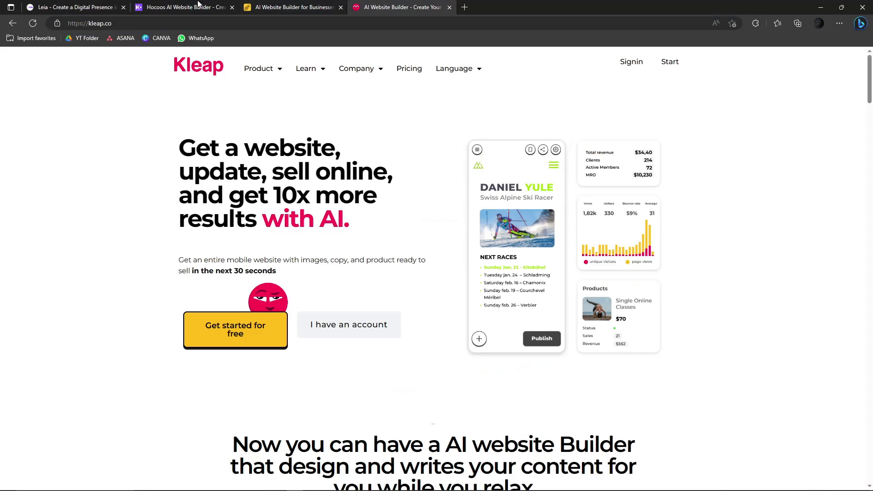
pyautogui.click(93, 5)
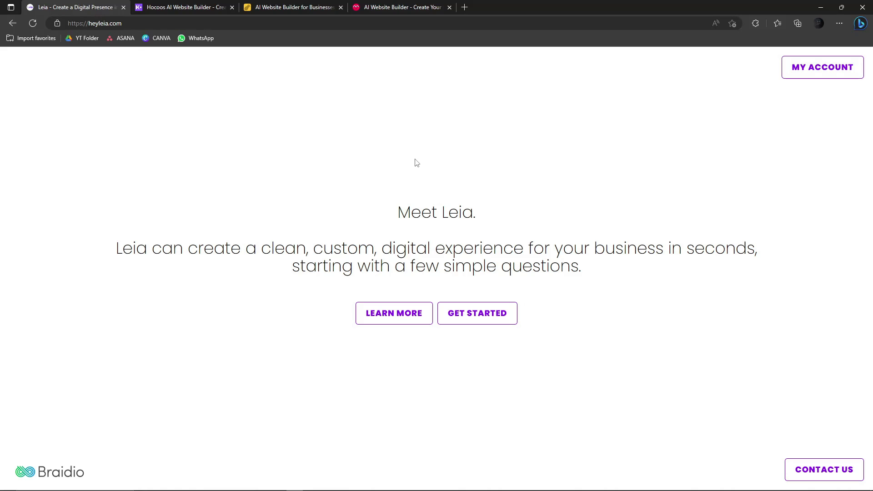
# - Start a new Leia site and submit 'Yoga Studio' as the business type
pyautogui.click(492, 317)
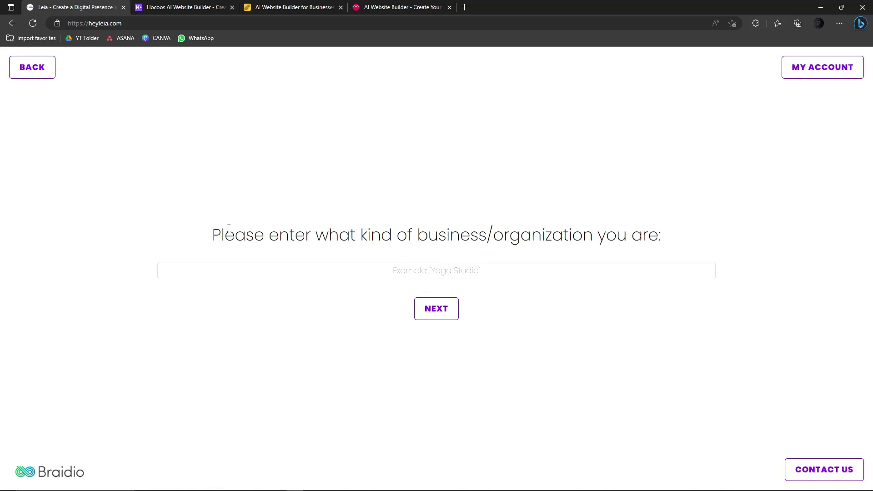
pyautogui.moveTo(220, 230); pyautogui.dragTo(353, 226)
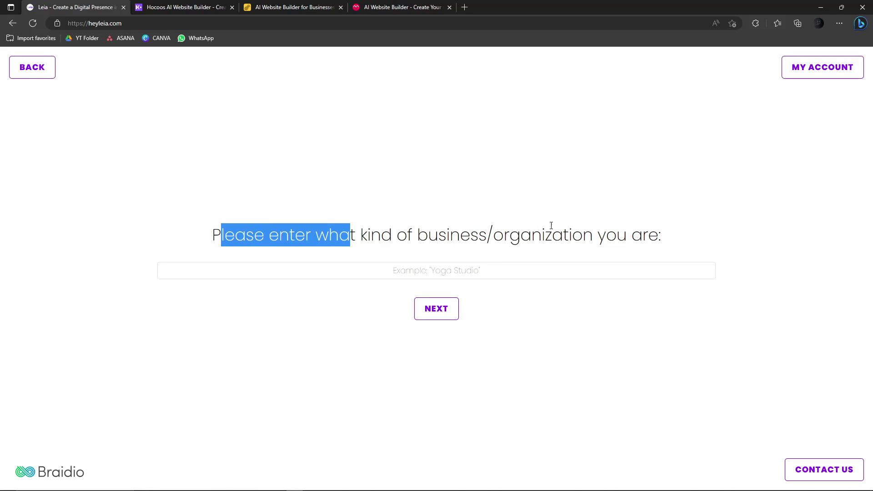
pyautogui.click(476, 272)
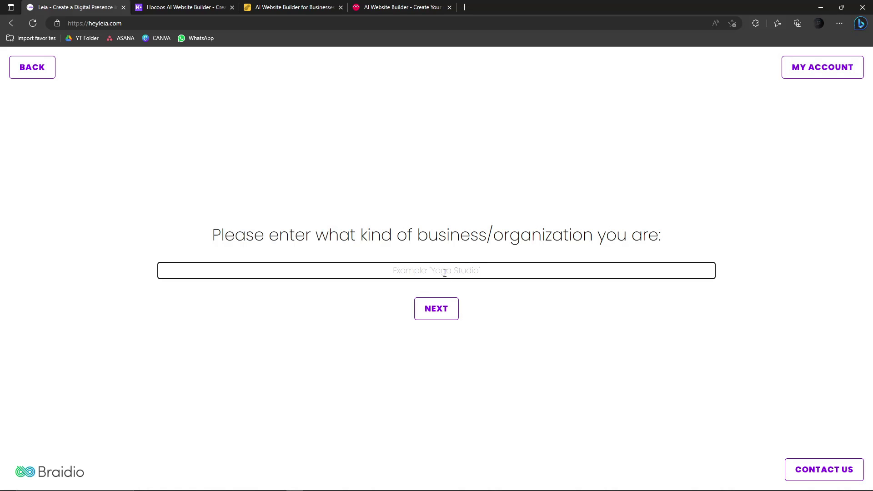
pyautogui.write('Yoga Studio')
pyautogui.click(427, 313)
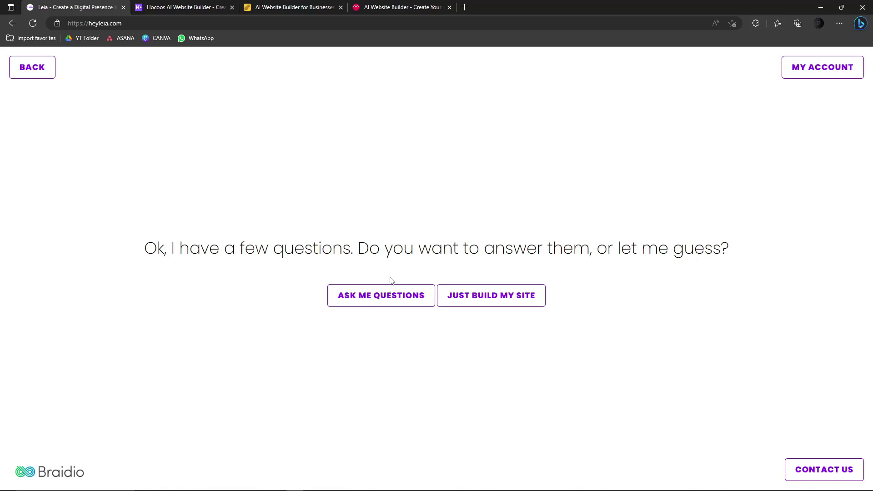
# - Choose to answer Leia's questions and name the website 'Yoga Pants'
pyautogui.click(377, 299)
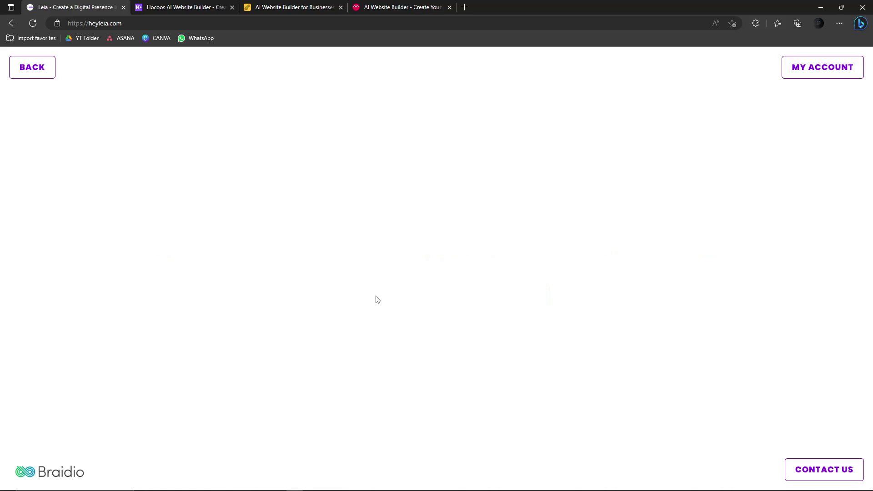
pyautogui.click(451, 278)
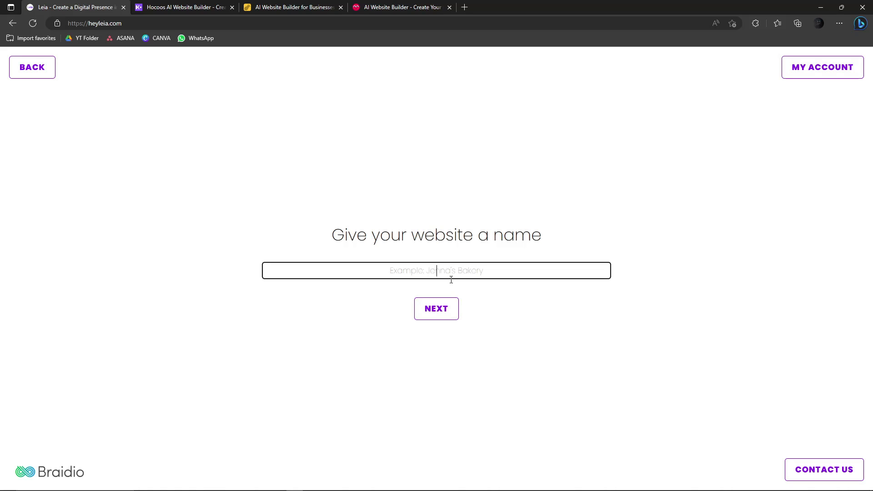
pyautogui.write('Yoga Pants')
pyautogui.click(437, 307)
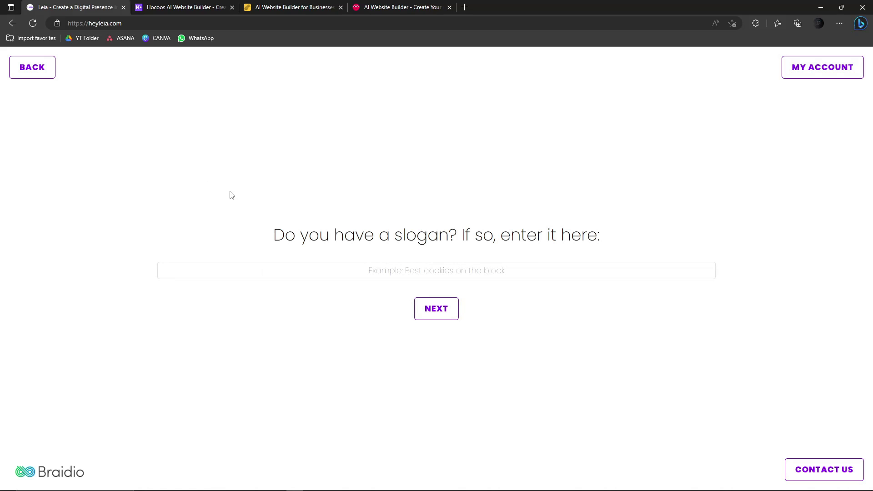
# - Enter the slogan 'Best Yoga Pants in the Country' and submit it
pyautogui.click(487, 273)
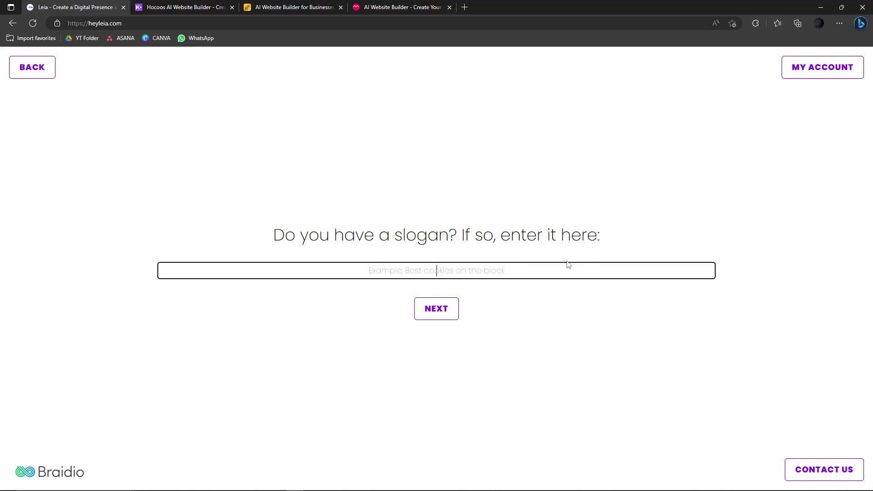
pyautogui.write('best Yo')
pyautogui.hotkey('ctrl', 'a')
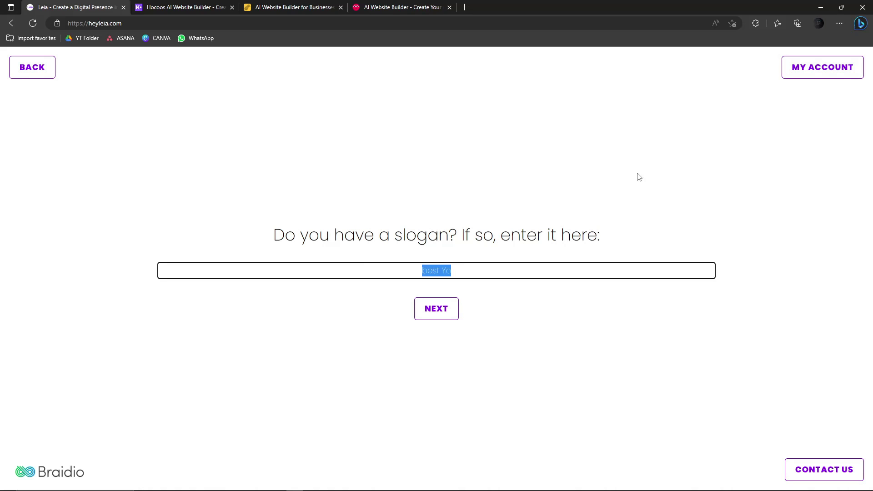
pyautogui.press('BackSpace')
pyautogui.write('Best Yoga Pants in The')
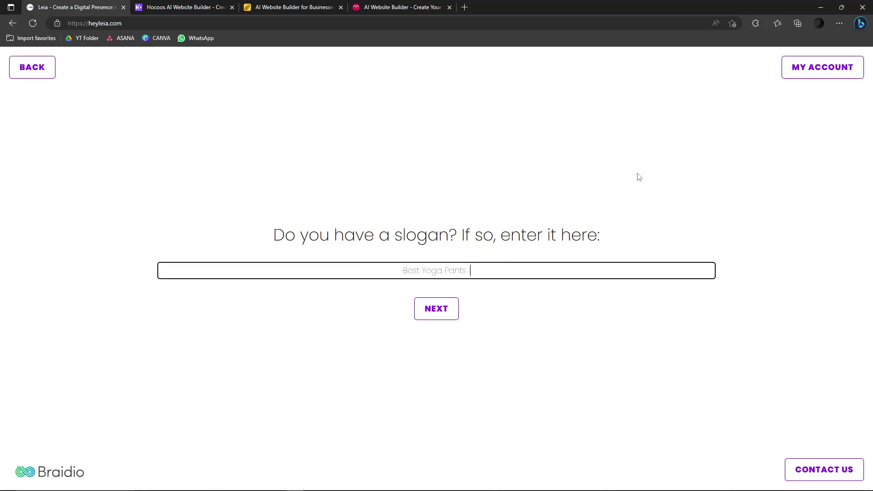
pyautogui.press('BackSpace')
pyautogui.press('BackSpace')
pyautogui.press('BackSpace')
pyautogui.press('BackSpace')
pyautogui.write('the Country')
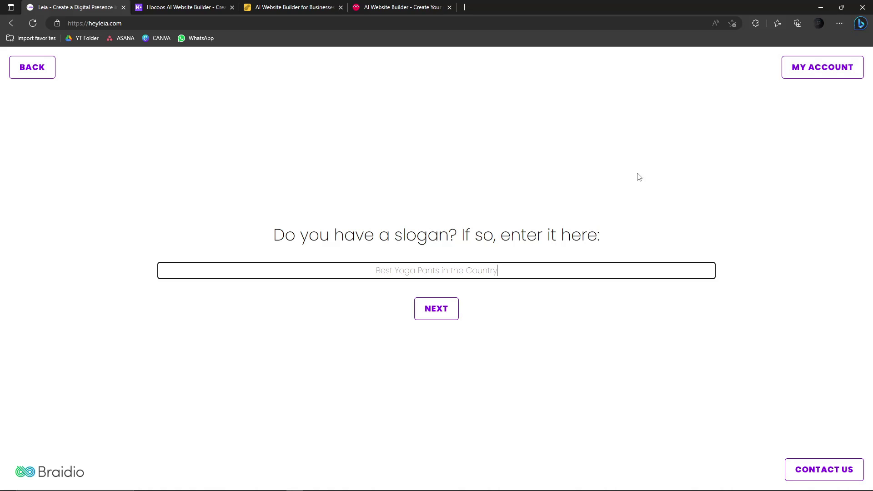
pyautogui.click(449, 309)
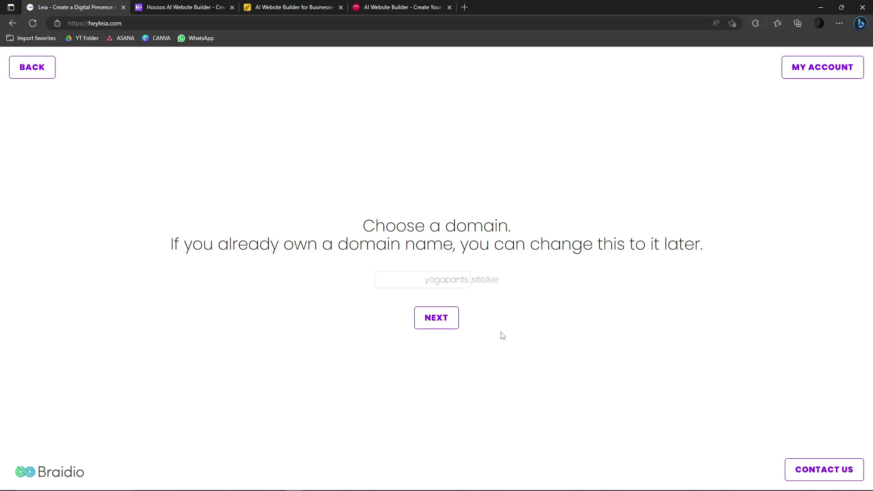
# - Keep 'yogapants' as the domain and continue to the products-or-services question
pyautogui.click(451, 279)
pyautogui.moveTo(333, 246); pyautogui.dragTo(468, 248)
pyautogui.click(590, 245)
pyautogui.click(449, 280)
pyautogui.moveTo(424, 279); pyautogui.dragTo(468, 280)
pyautogui.click(486, 290)
pyautogui.click(450, 320)
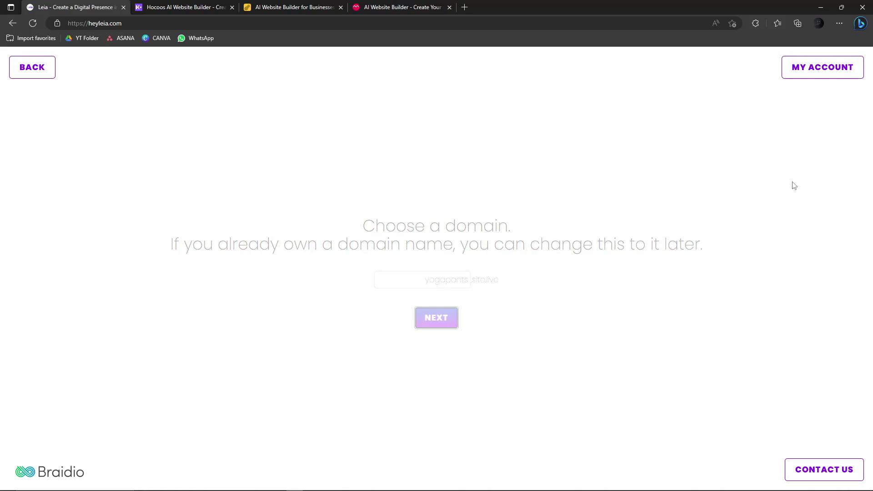
pyautogui.moveTo(169, 246); pyautogui.dragTo(408, 245)
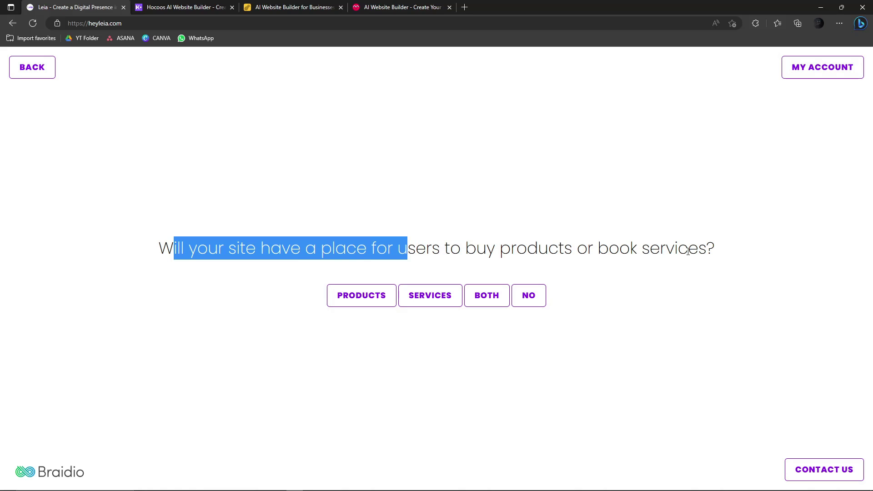
pyautogui.moveTo(717, 249); pyautogui.dragTo(228, 248)
pyautogui.click(153, 268)
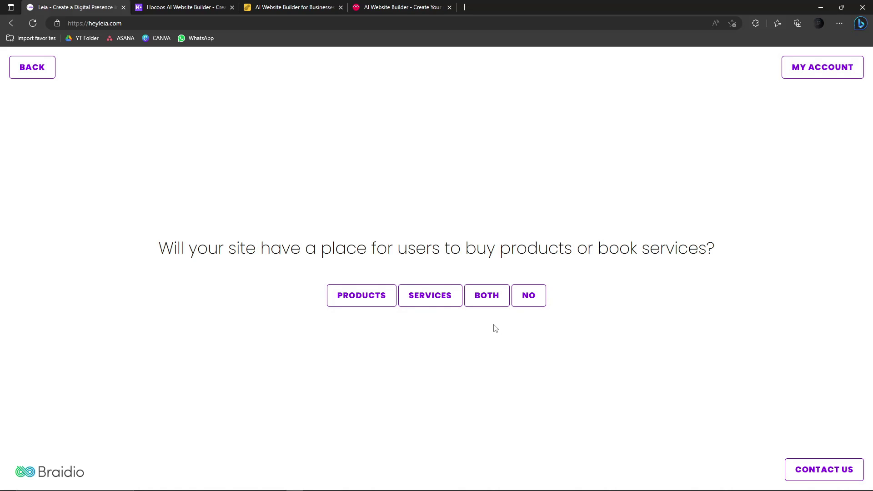
# - Answer that the site books services, and add About and Features sections
pyautogui.click(429, 296)
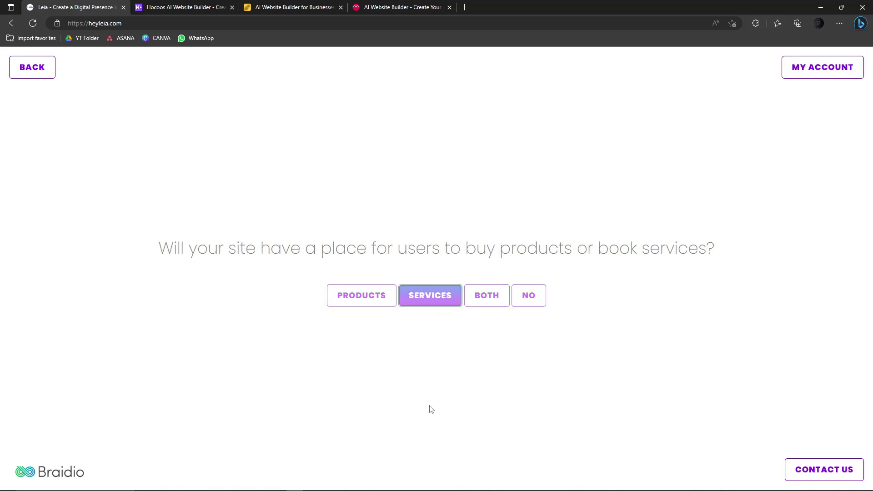
pyautogui.moveTo(262, 249); pyautogui.dragTo(614, 250)
pyautogui.click(432, 298)
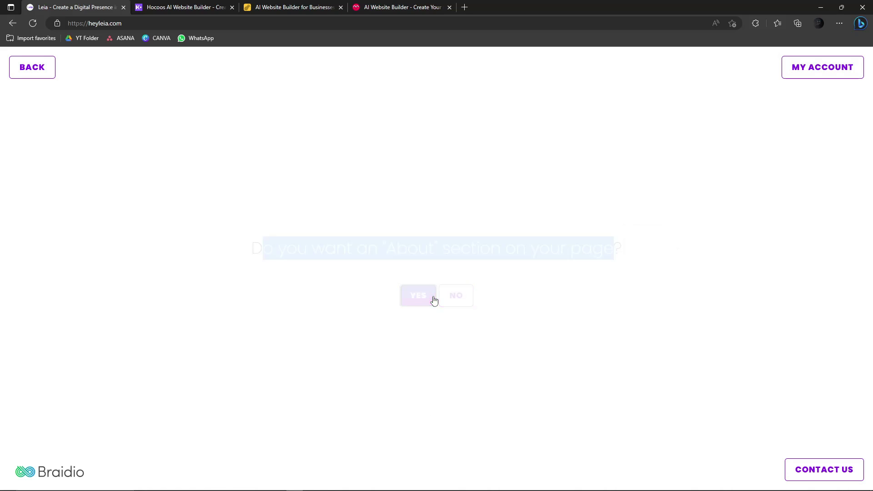
pyautogui.moveTo(96, 247); pyautogui.dragTo(770, 264)
pyautogui.click(769, 264)
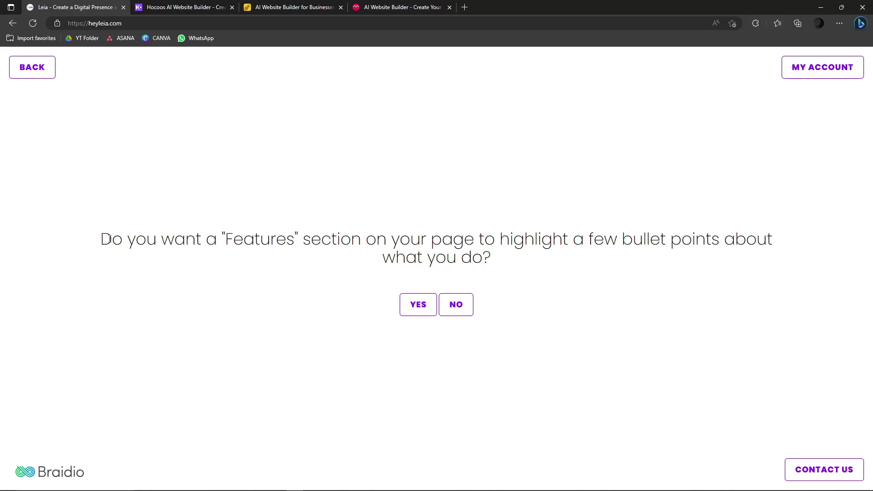
pyautogui.moveTo(109, 238); pyautogui.dragTo(170, 249)
pyautogui.click(501, 263)
pyautogui.click(192, 240)
pyautogui.click(422, 314)
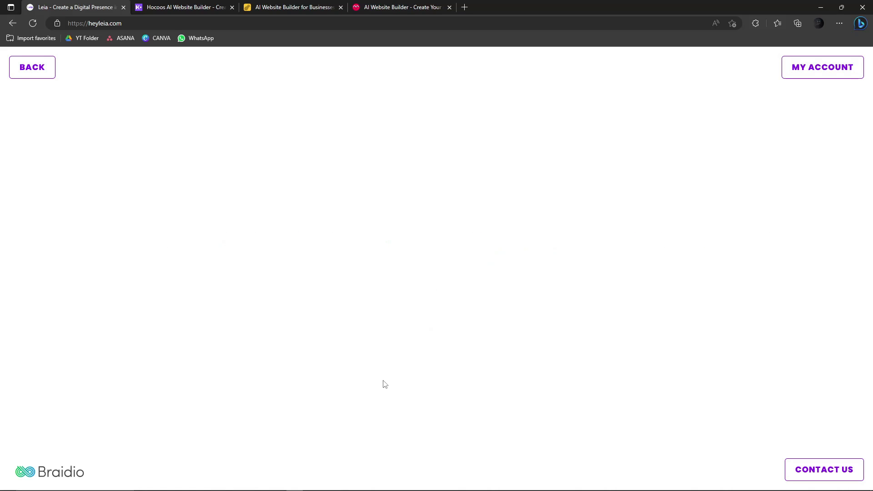
# - Add photos, testimonials, team members and a contact form to the site
pyautogui.moveTo(265, 250); pyautogui.dragTo(668, 248)
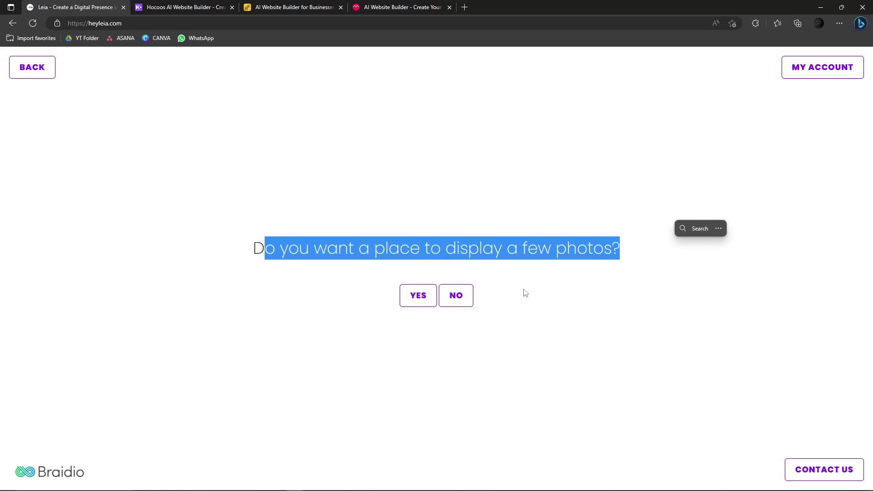
pyautogui.click(415, 296)
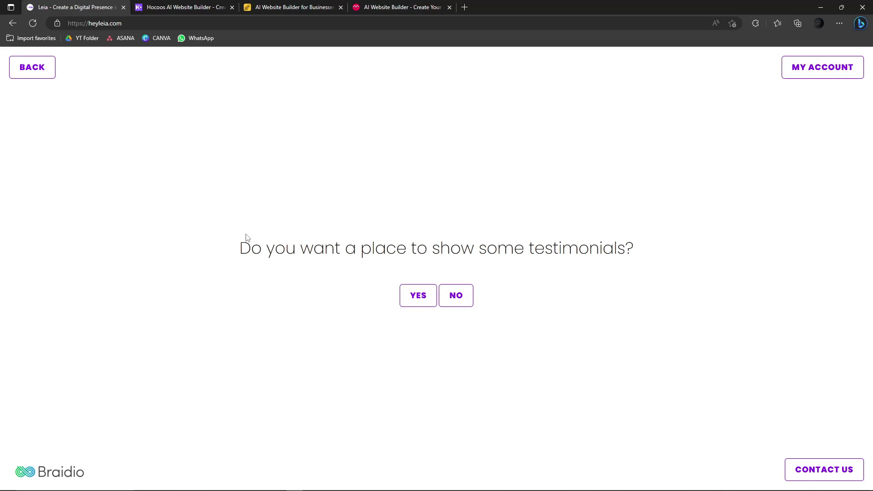
pyautogui.moveTo(239, 249); pyautogui.dragTo(413, 253)
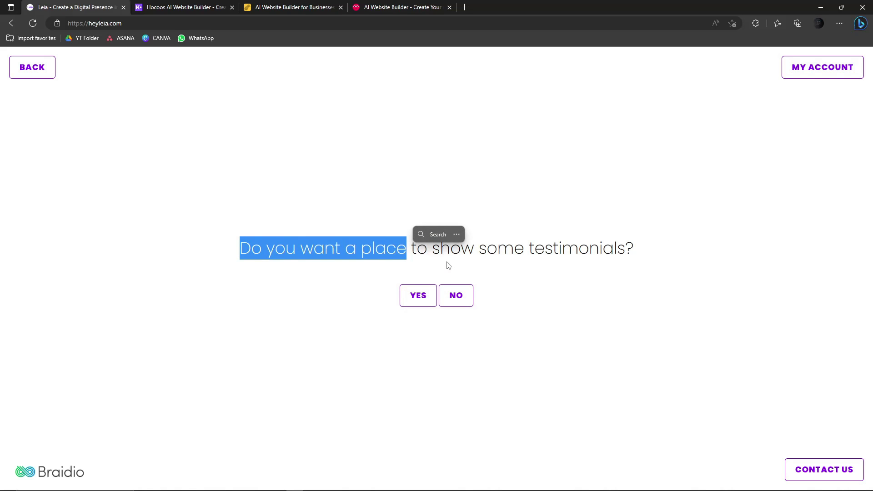
pyautogui.click(429, 295)
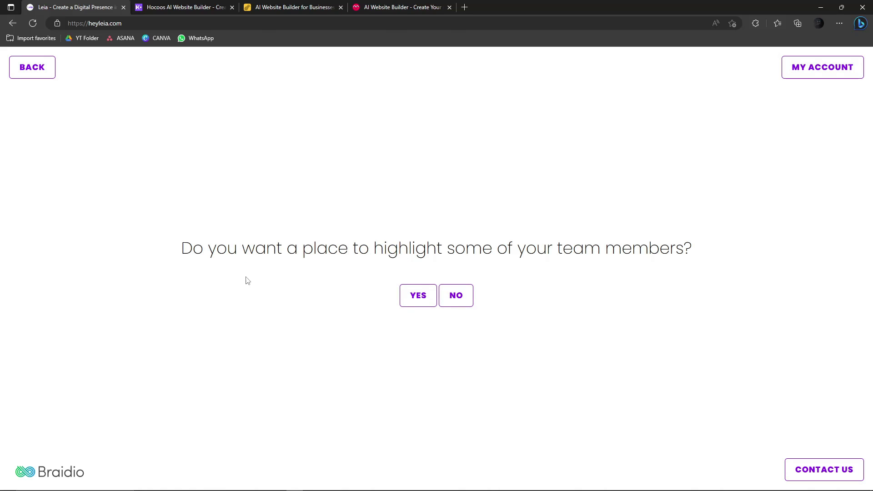
pyautogui.click(405, 297)
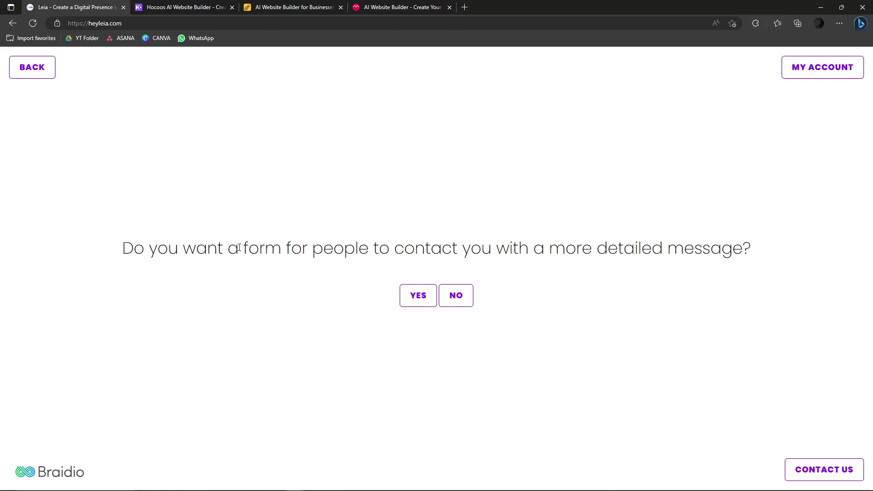
pyautogui.moveTo(123, 248); pyautogui.dragTo(478, 263)
pyautogui.click(479, 258)
pyautogui.click(429, 291)
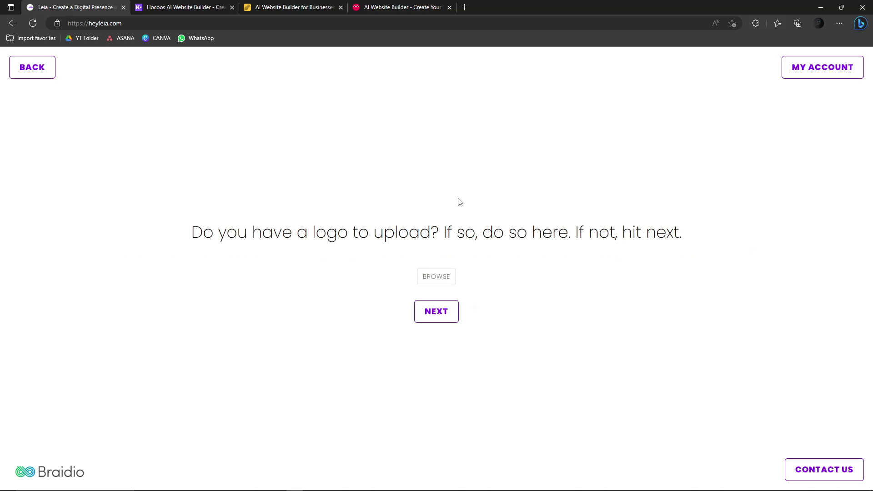
# - Cancel the logo file picker without choosing a file and continue without a logo
pyautogui.moveTo(186, 234); pyautogui.dragTo(393, 247)
pyautogui.click(505, 257)
pyautogui.click(437, 277)
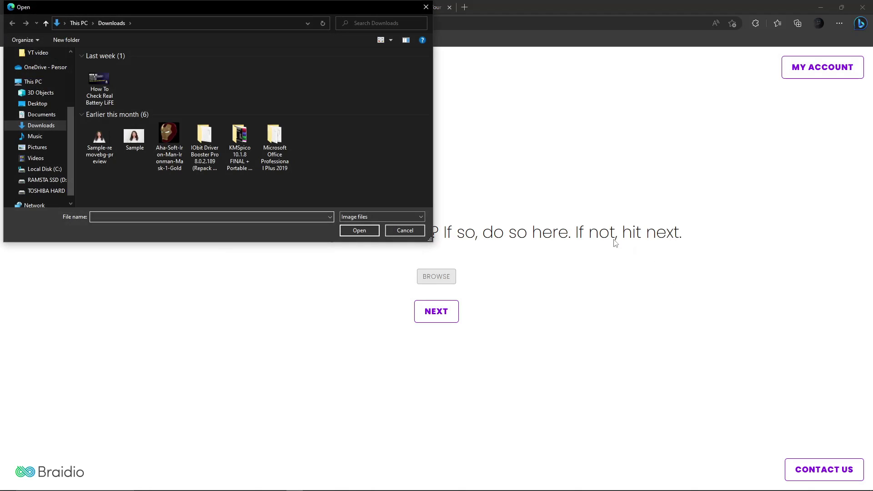
pyautogui.click(426, 7)
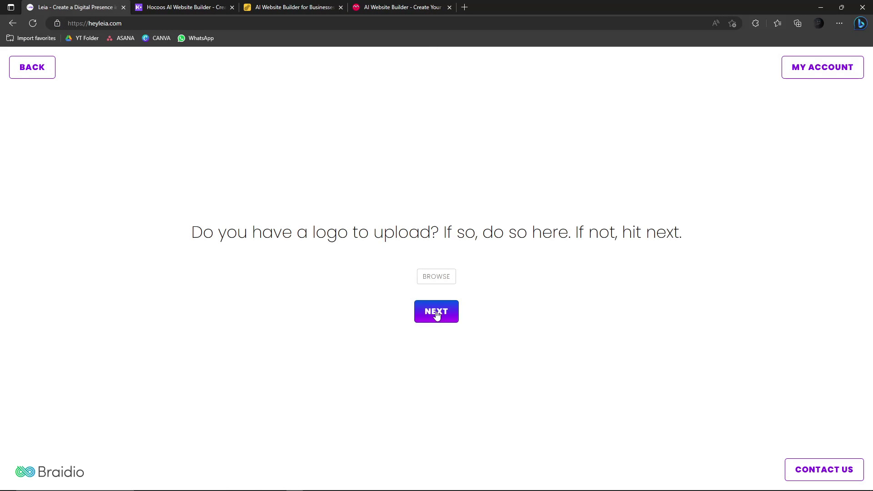
pyautogui.click(437, 311)
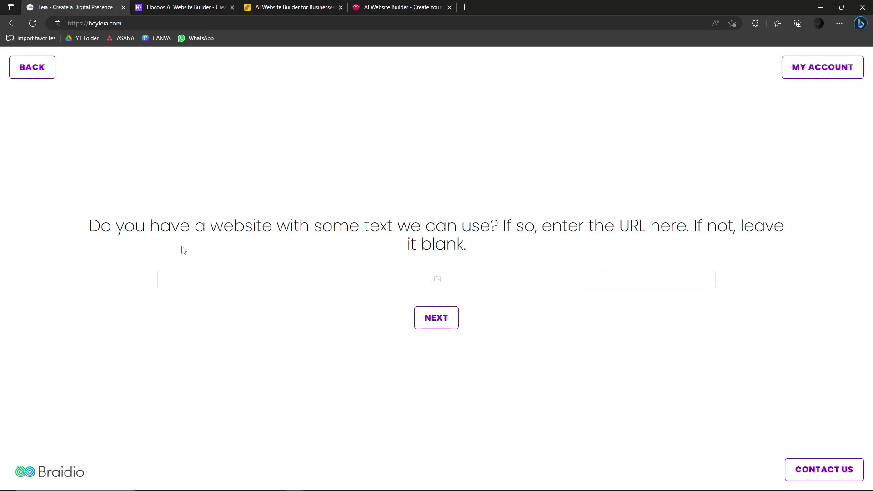
# - Leave the existing-website URL blank and continue
pyautogui.moveTo(92, 225); pyautogui.dragTo(493, 242)
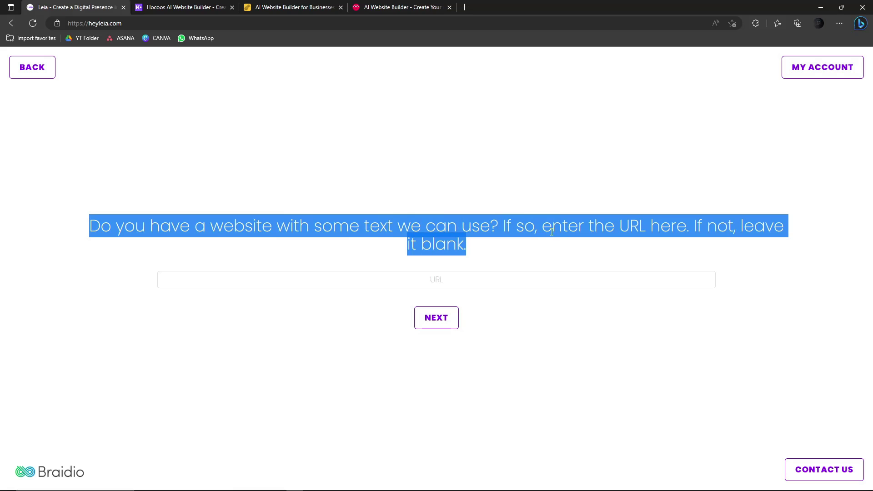
pyautogui.click(568, 228)
pyautogui.moveTo(569, 229); pyautogui.dragTo(707, 230)
pyautogui.click(707, 230)
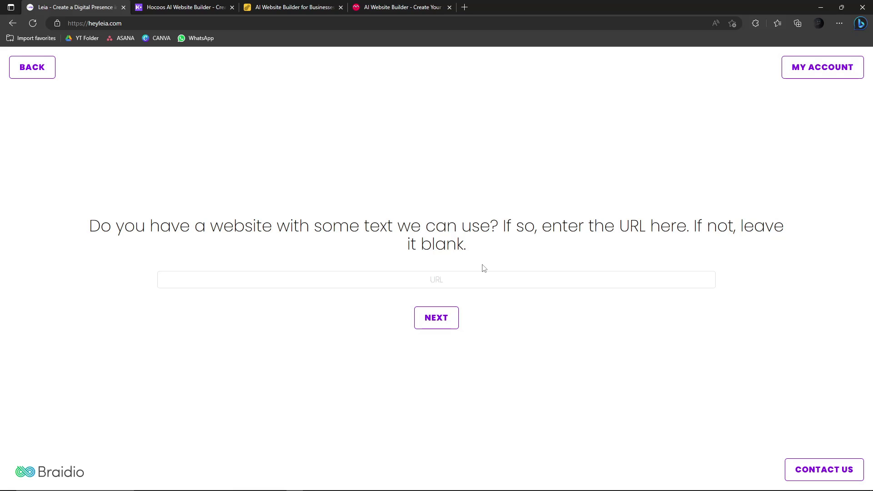
pyautogui.click(453, 323)
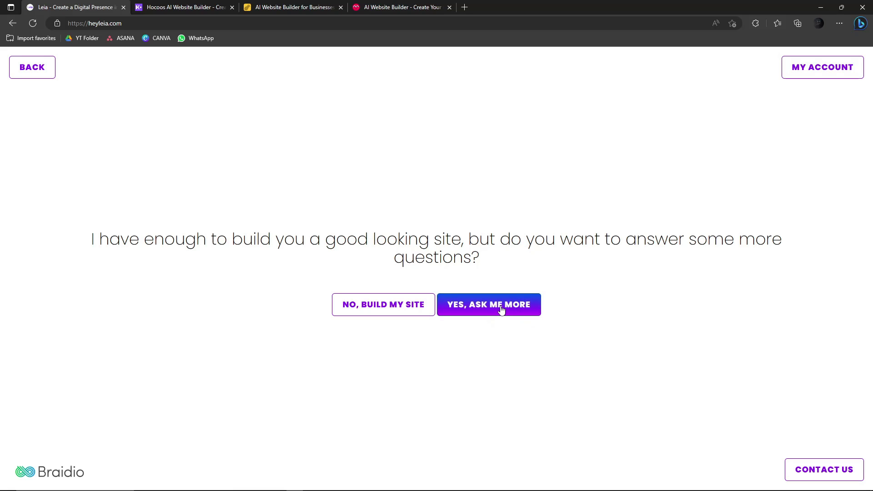
# - Choose to build now, accept the terms, enter an email address and finish
pyautogui.click(346, 308)
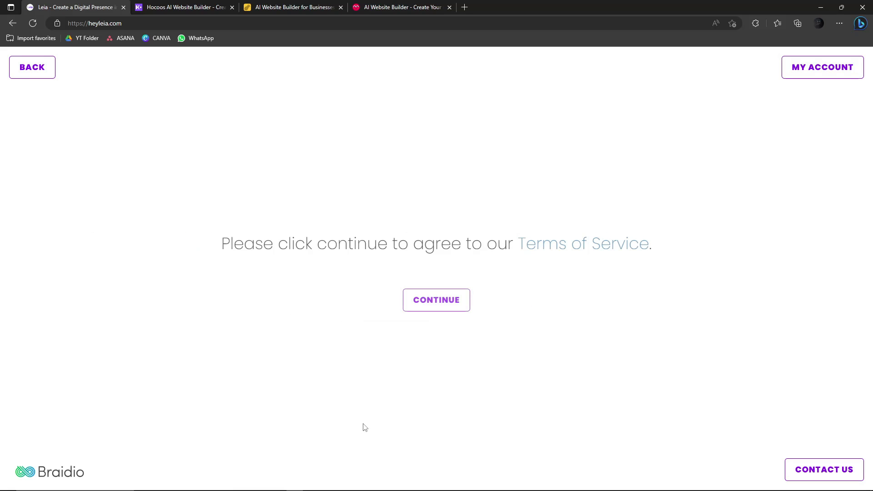
pyautogui.click(467, 302)
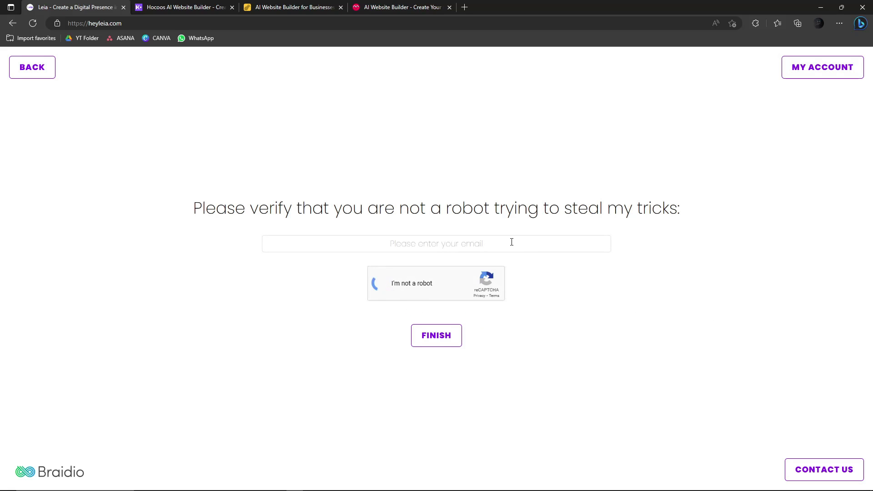
pyautogui.click(511, 242)
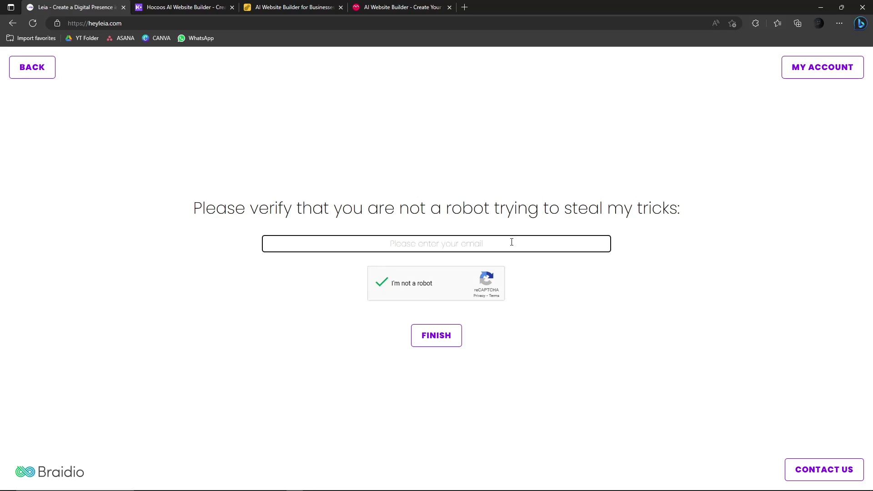
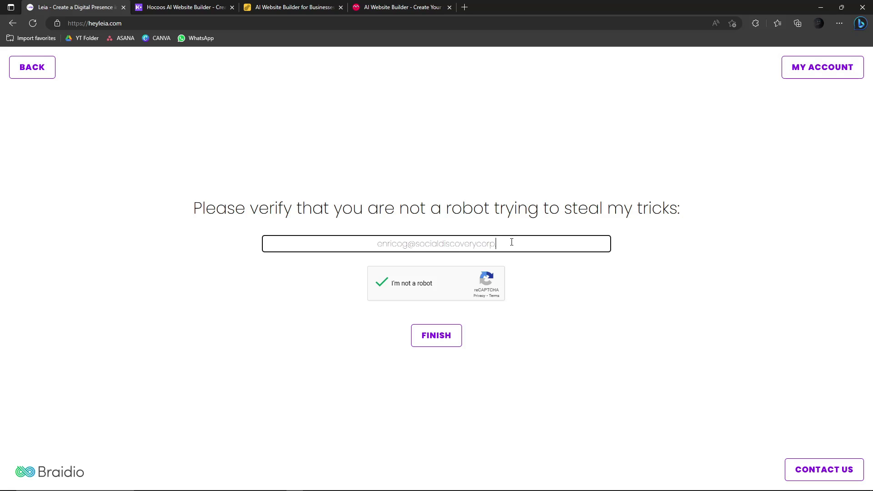
pyautogui.click(431, 336)
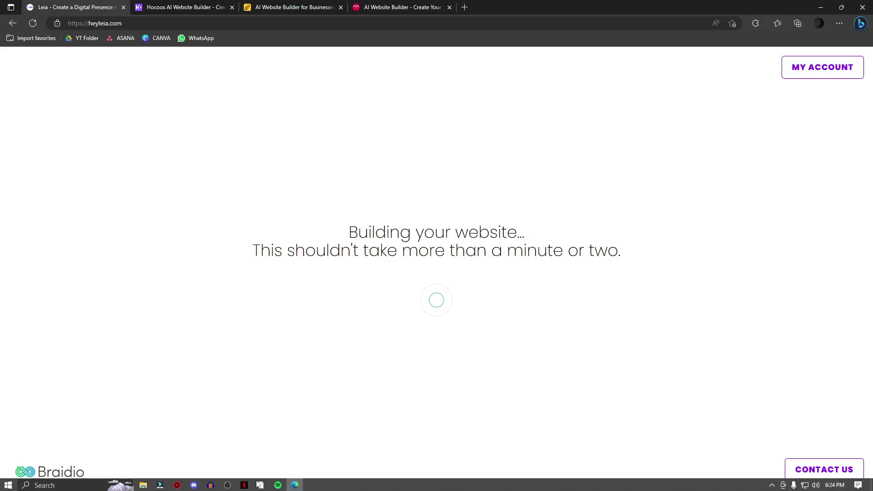
# - Check the recorders, then verify the yogapants.site.live editor address while it loads
pyautogui.click(210, 484)
pyautogui.click(210, 484)
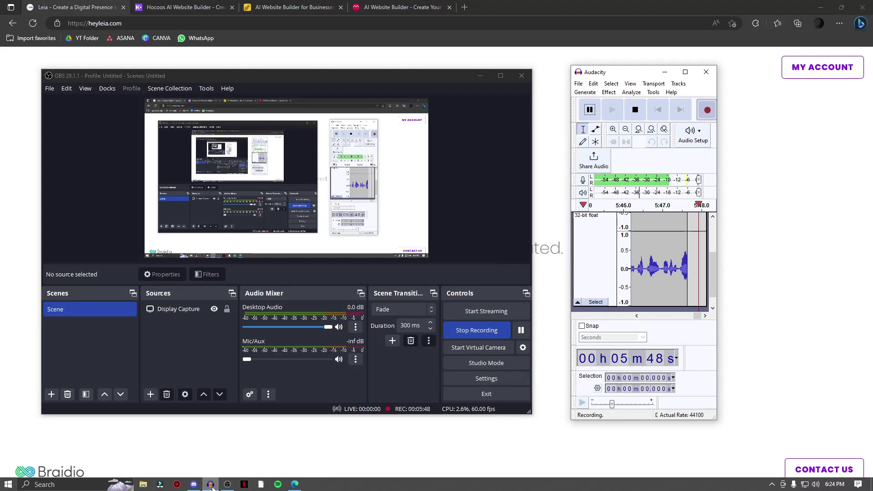
pyautogui.click(210, 484)
pyautogui.click(228, 484)
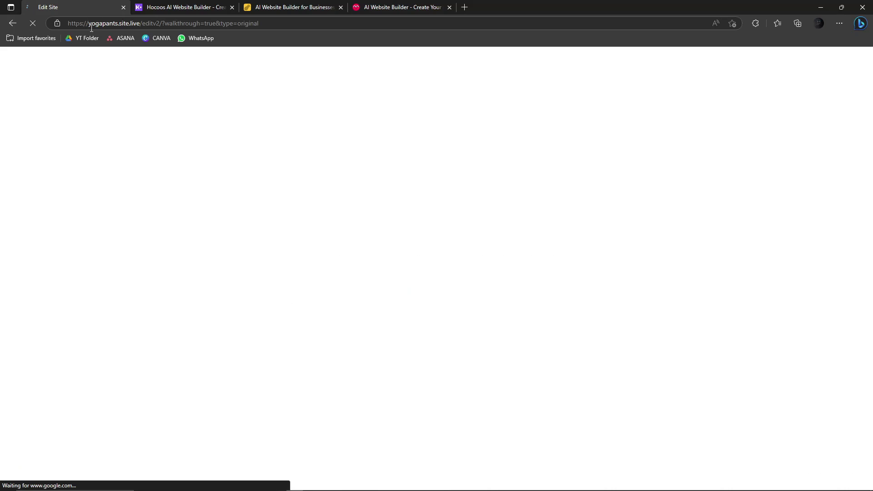
pyautogui.moveTo(92, 27); pyautogui.dragTo(142, 25)
pyautogui.click(277, 25)
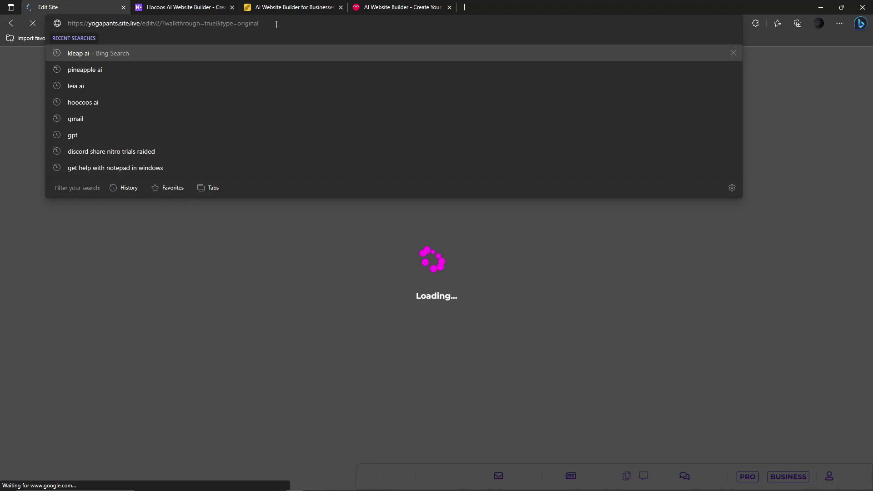
pyautogui.click(1, 114)
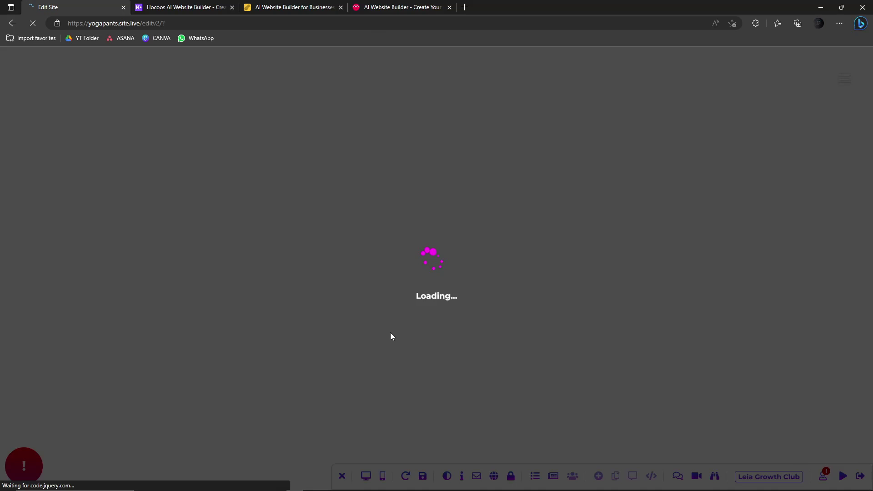
# - Sign up on Hocoos with a saved email address to start a new website
pyautogui.click(166, 6)
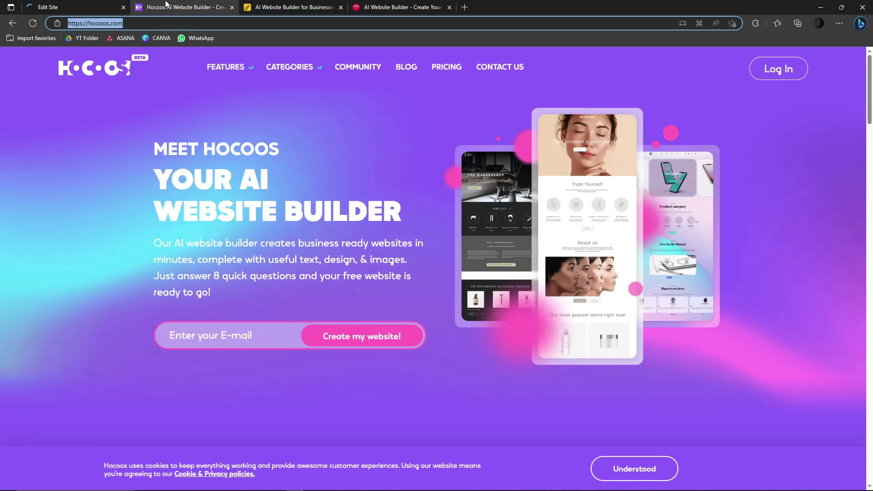
pyautogui.click(68, 7)
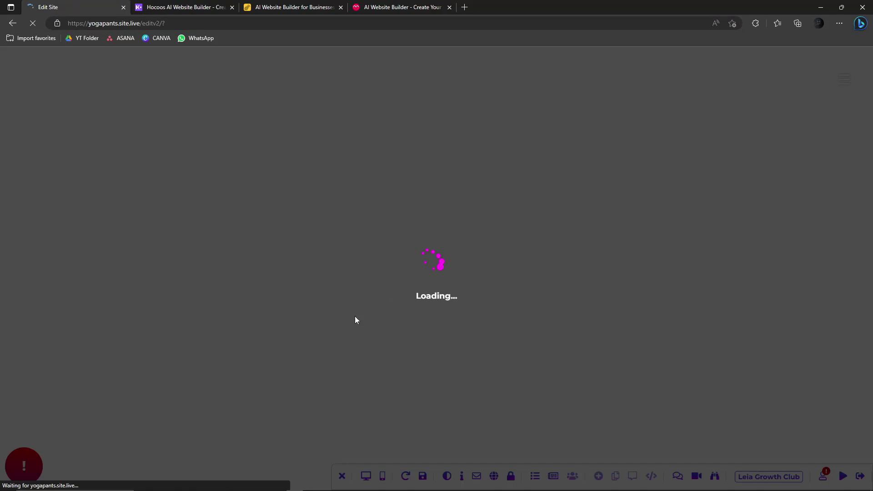
pyautogui.click(195, 6)
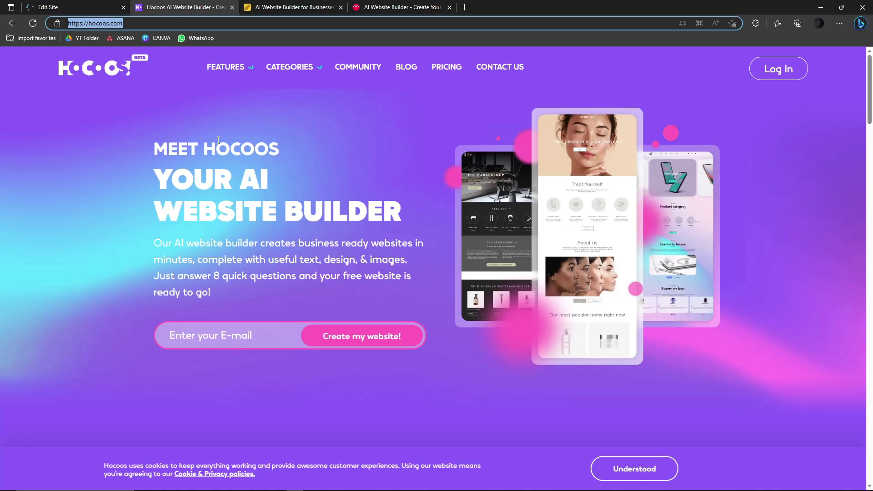
pyautogui.click(246, 336)
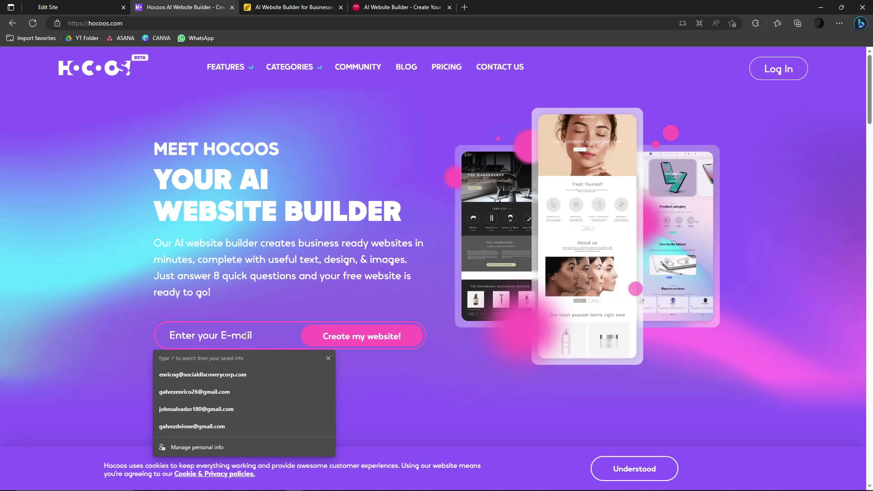
pyautogui.click(244, 374)
pyautogui.click(370, 344)
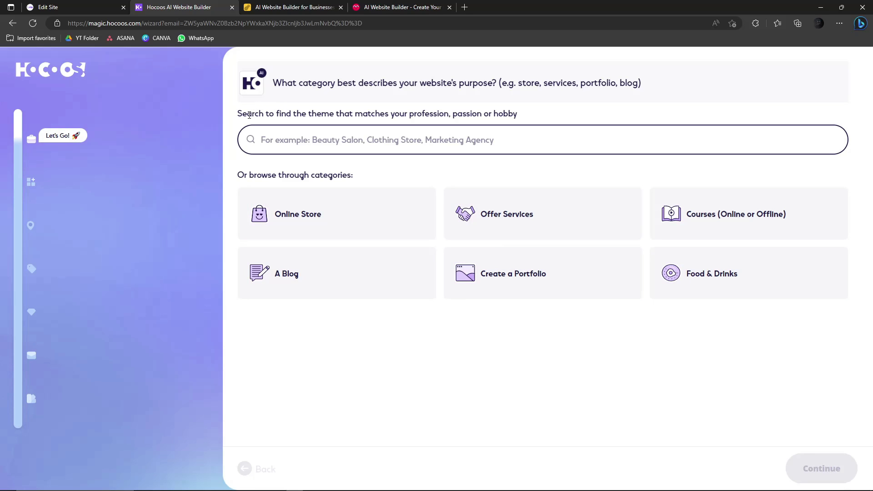
# - Pick the Courses (Online or Offline) category and choose golf course as the business type
pyautogui.moveTo(264, 113); pyautogui.dragTo(388, 114)
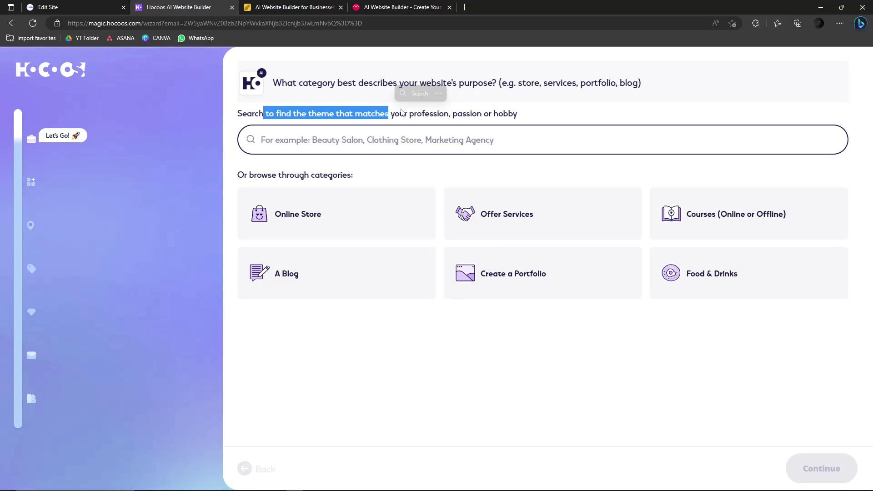
pyautogui.click(522, 116)
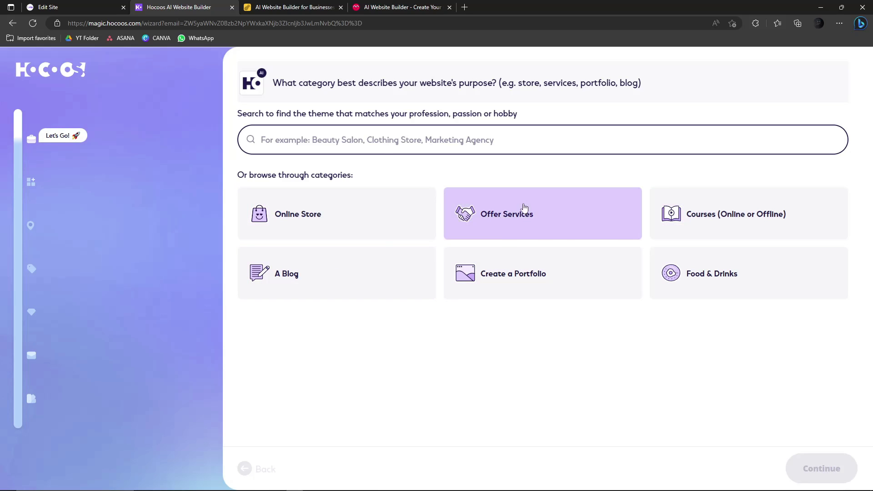
pyautogui.click(682, 233)
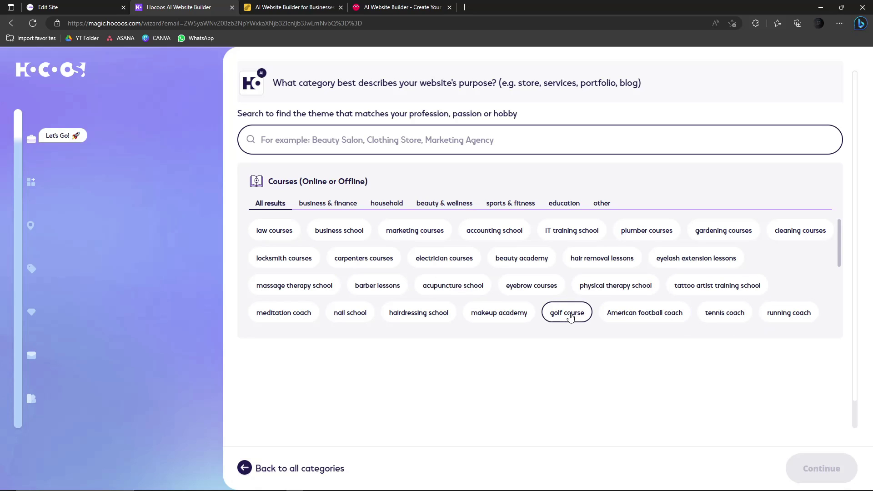
pyautogui.click(580, 325)
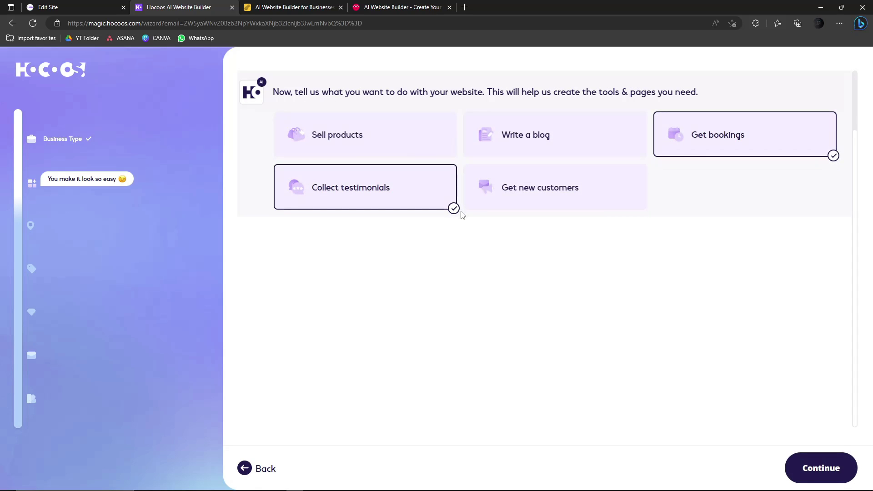
# - Keep only Sell products and Get new customers as features, then mark the business online only
pyautogui.click(416, 145)
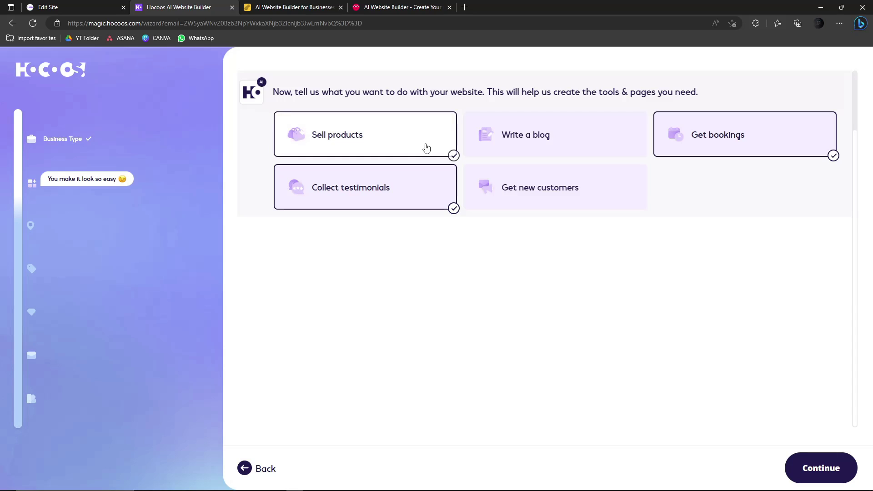
pyautogui.click(534, 194)
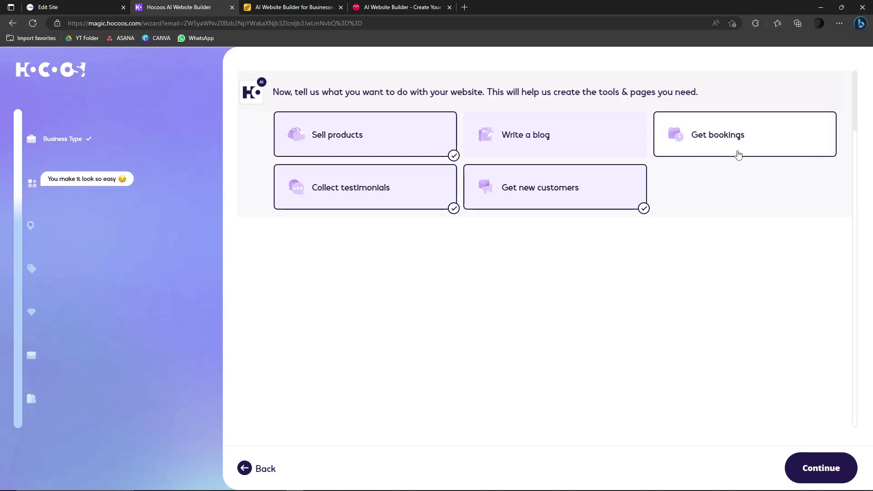
pyautogui.click(563, 134)
pyautogui.click(718, 145)
pyautogui.click(591, 125)
pyautogui.click(666, 154)
pyautogui.click(341, 195)
pyautogui.click(578, 186)
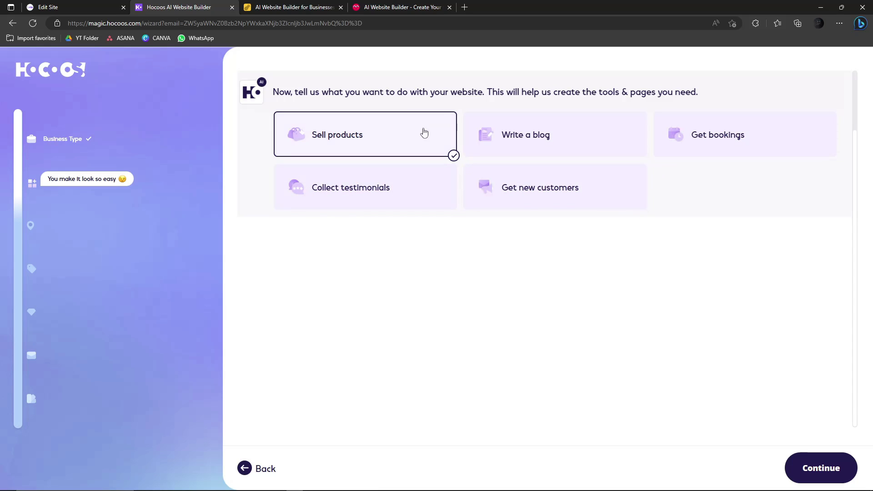
pyautogui.click(545, 195)
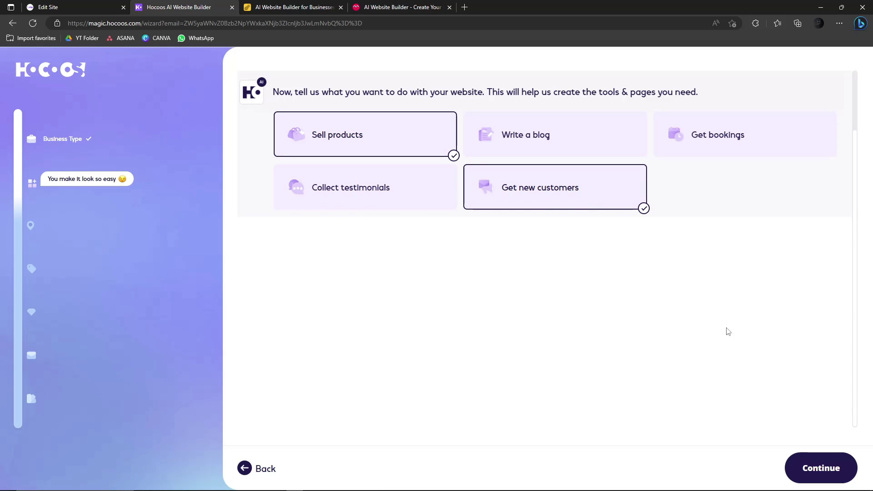
pyautogui.click(815, 470)
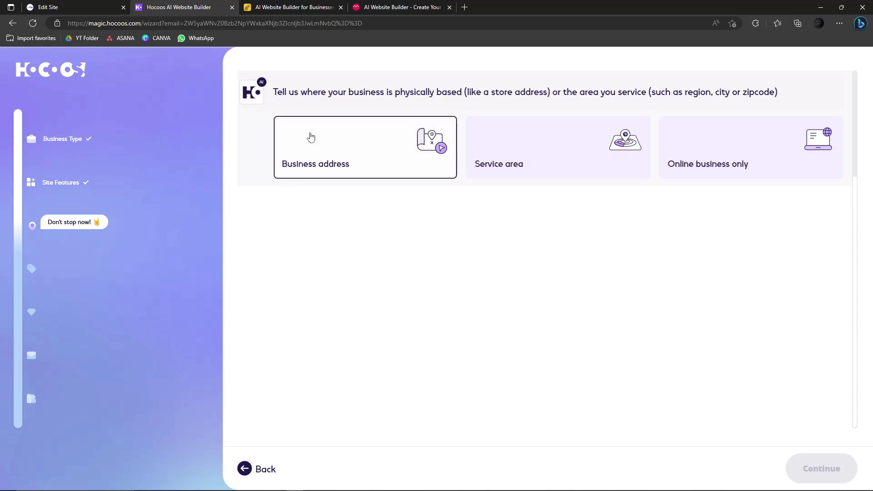
pyautogui.click(751, 159)
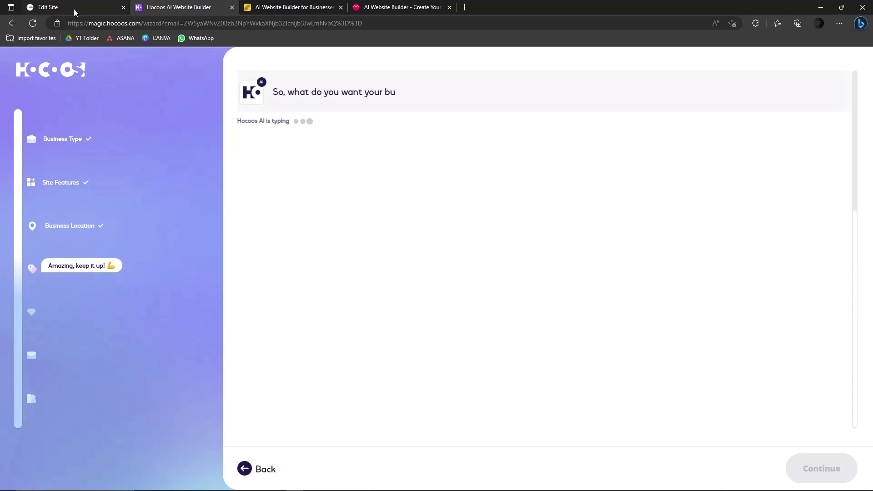
# - Go through Leia's welcome tips to the end and open the YOGA PANTS heading's edit options
pyautogui.click(48, 9)
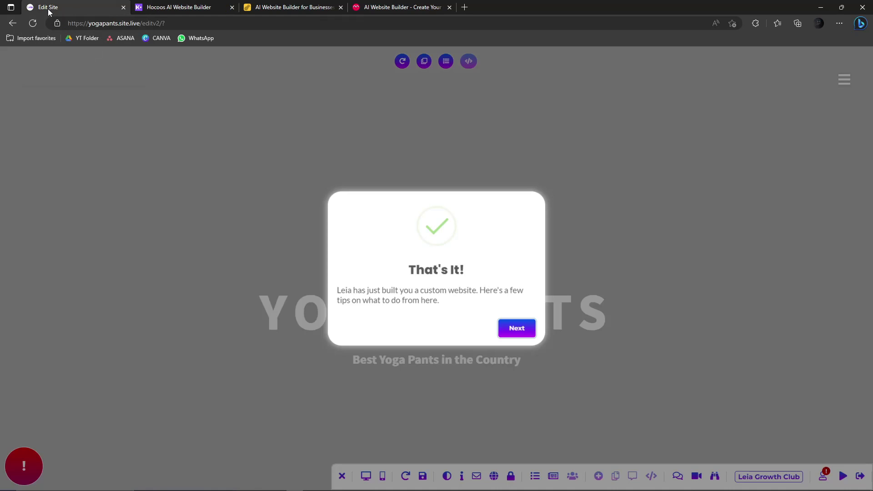
pyautogui.click(516, 329)
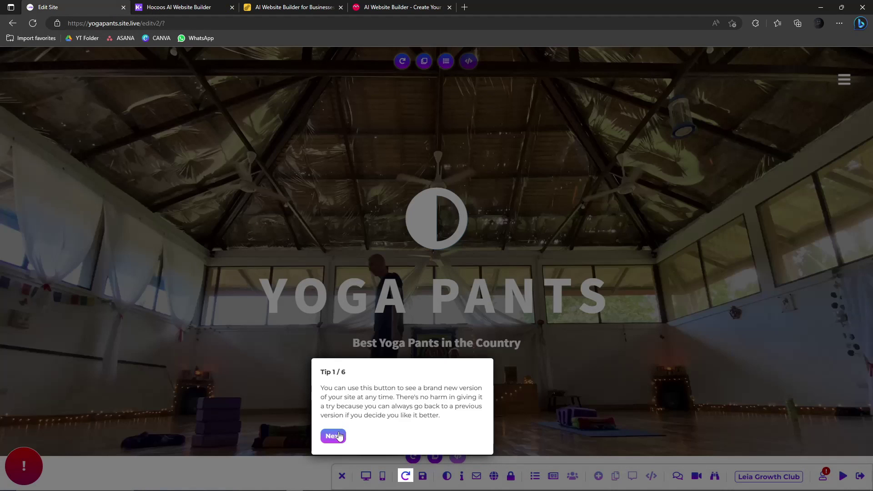
pyautogui.click(338, 436)
pyautogui.click(454, 436)
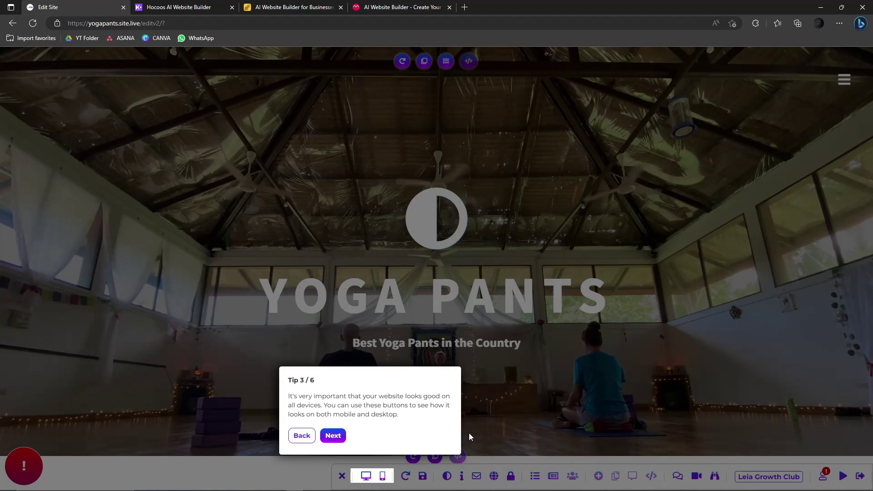
pyautogui.click(333, 435)
pyautogui.click(362, 148)
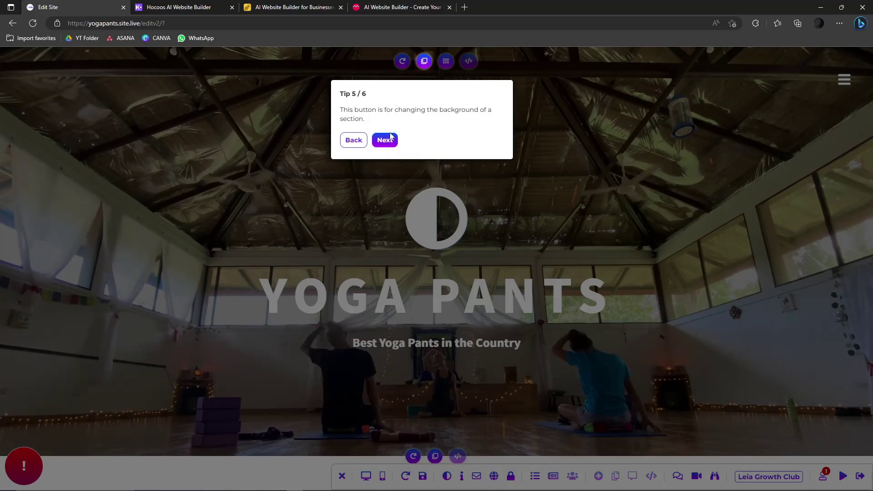
pyautogui.click(390, 137)
pyautogui.click(400, 401)
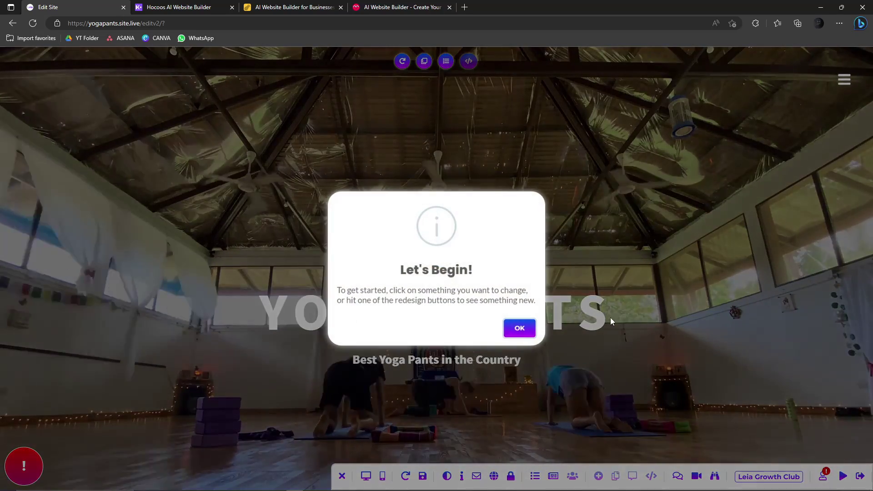
pyautogui.doubleClick(520, 328)
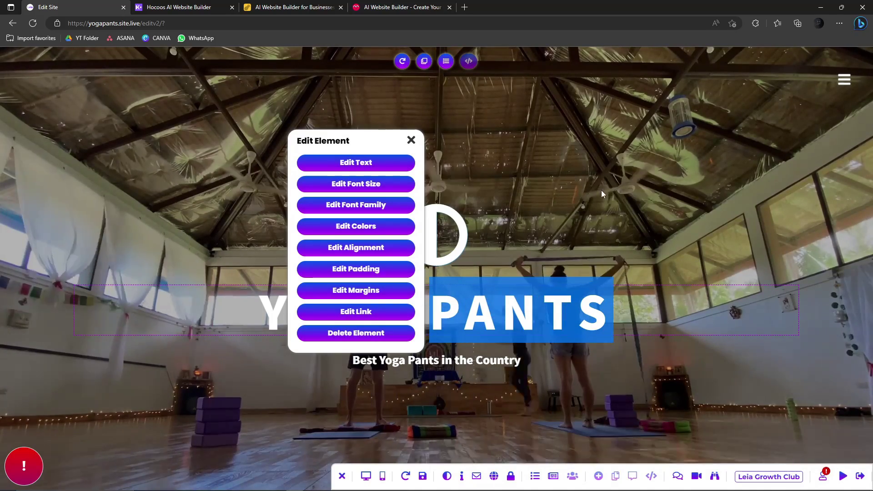
pyautogui.click(389, 152)
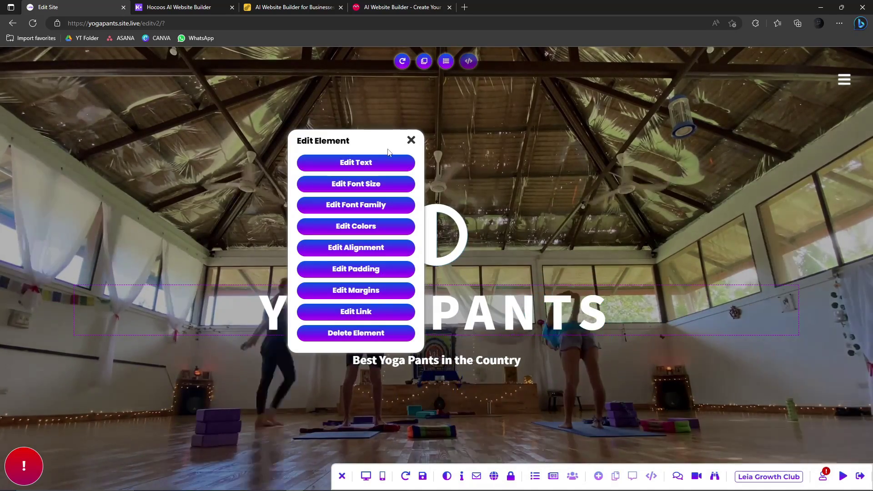
# - Close the heading options, scroll through the Yoga Pants site, and decline saving it to an account
pyautogui.click(411, 140)
pyautogui.scroll(-3, 445, 261)
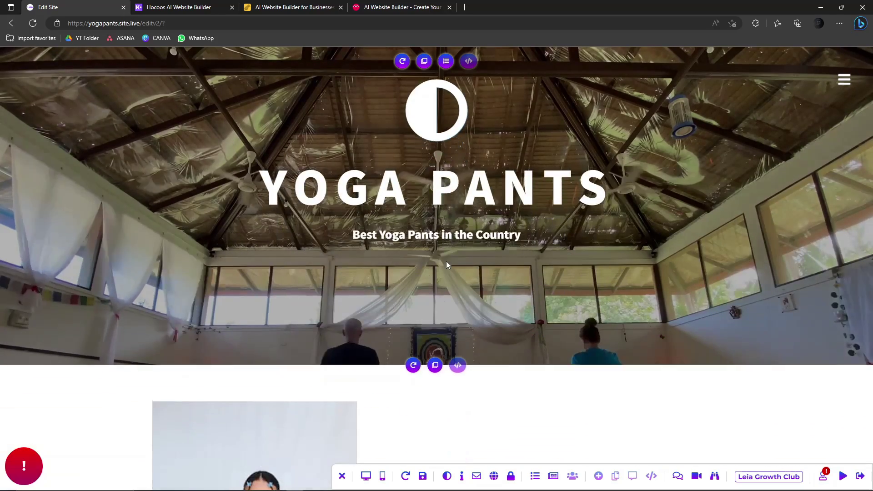
pyautogui.scroll(-10, 445, 265)
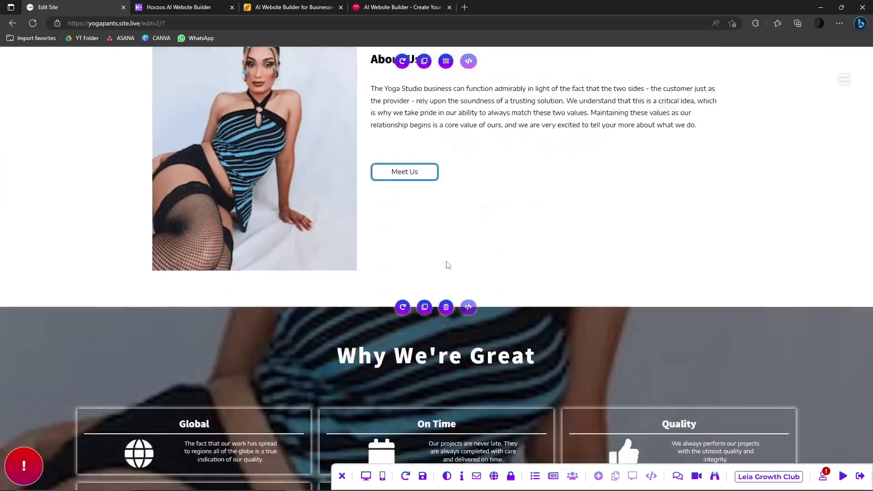
pyautogui.scroll(5, 448, 265)
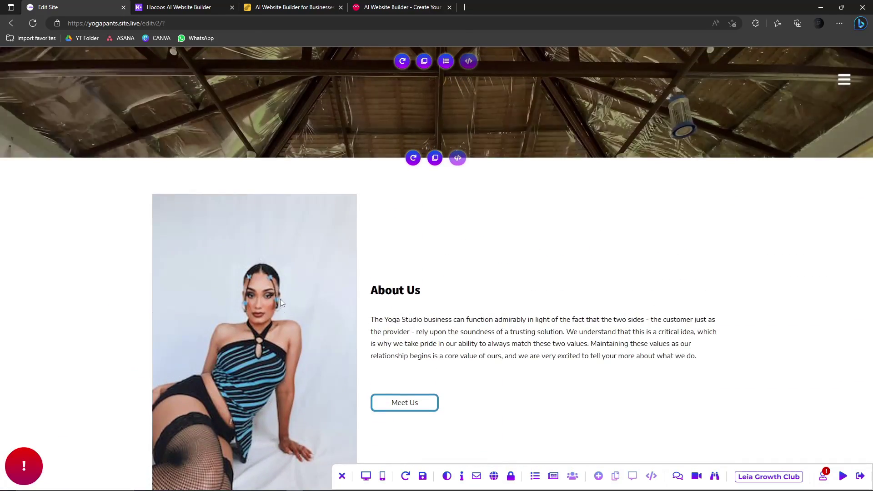
pyautogui.scroll(-2, 280, 300)
pyautogui.scroll(6, 266, 309)
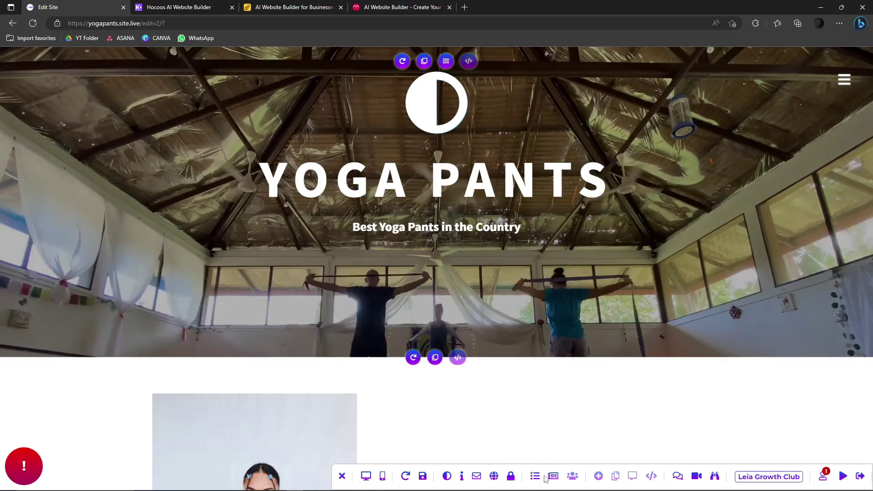
pyautogui.scroll(-20, 471, 212)
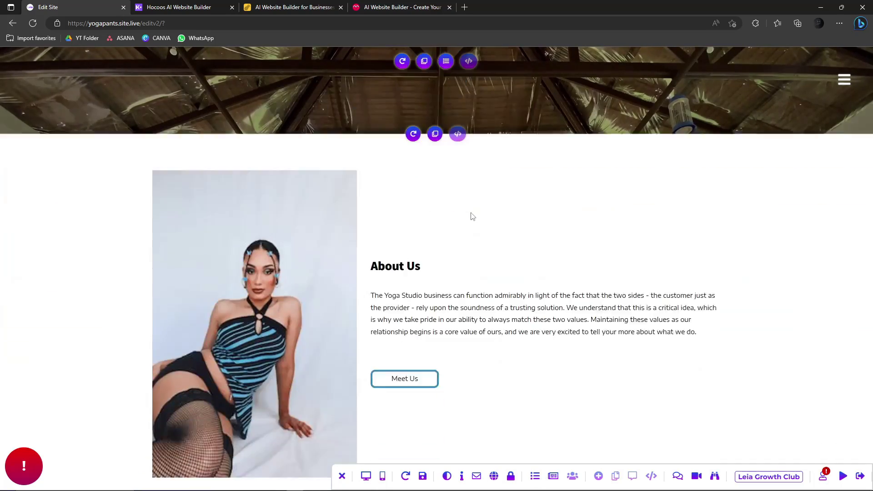
pyautogui.scroll(-10, 471, 212)
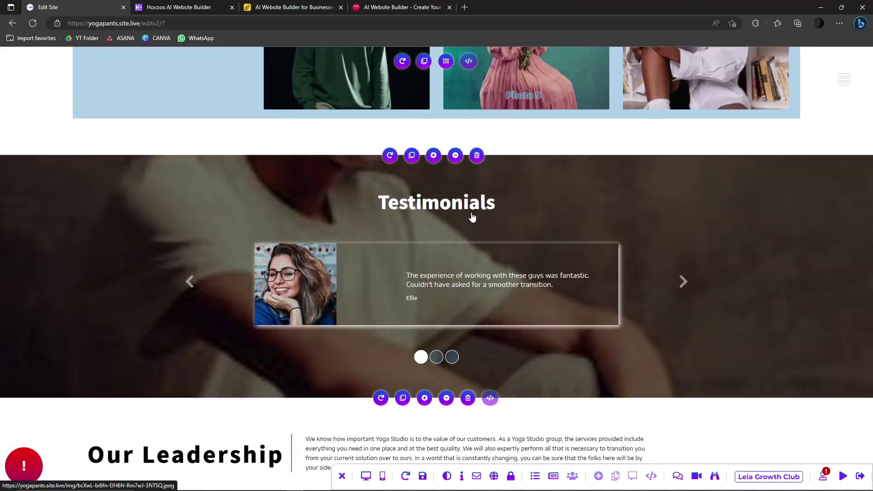
pyautogui.scroll(12, 471, 212)
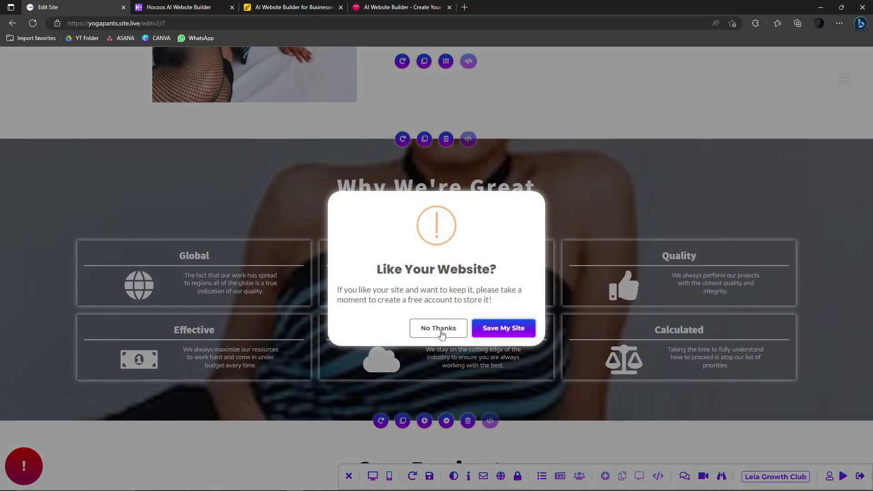
pyautogui.click(438, 328)
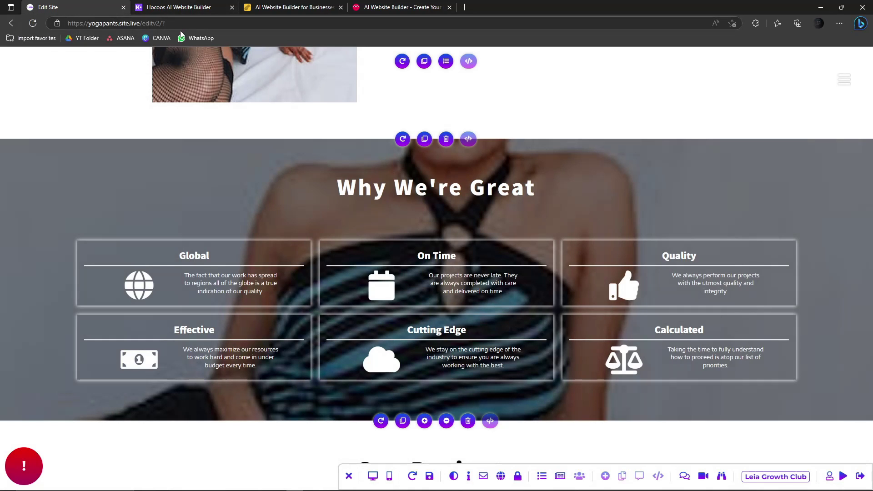
# - Move from the Leia editor to the Pineapple Builder homepage
pyautogui.scroll(10, 456, 234)
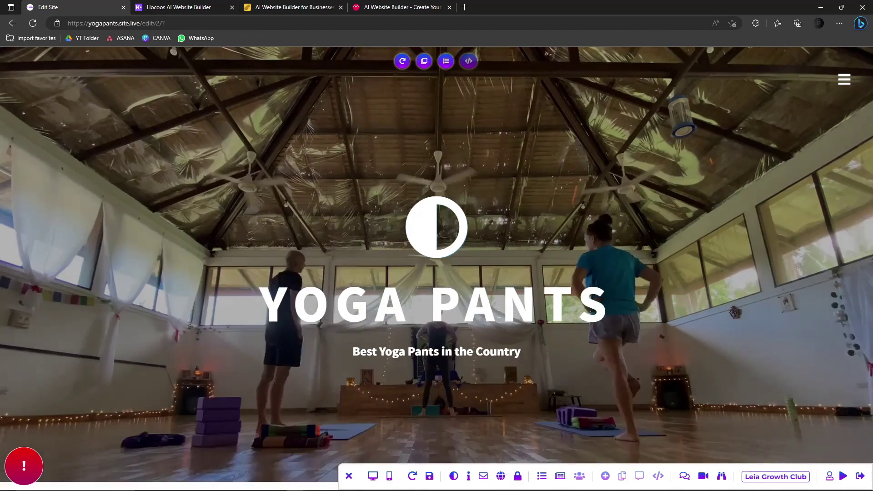
pyautogui.scroll(-5, 496, 315)
pyautogui.click(177, 7)
pyautogui.click(293, 7)
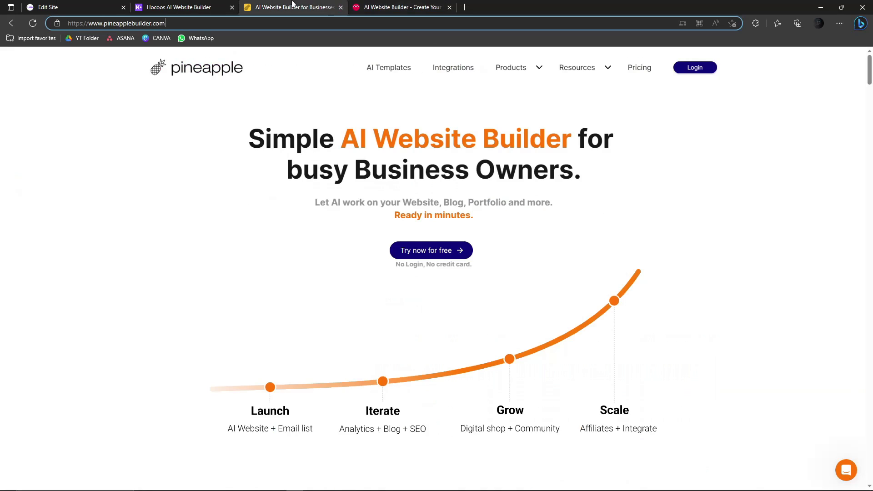
# - Enter 'Yoga Pants' as the business name in the Hocoos wizard
pyautogui.click(185, 5)
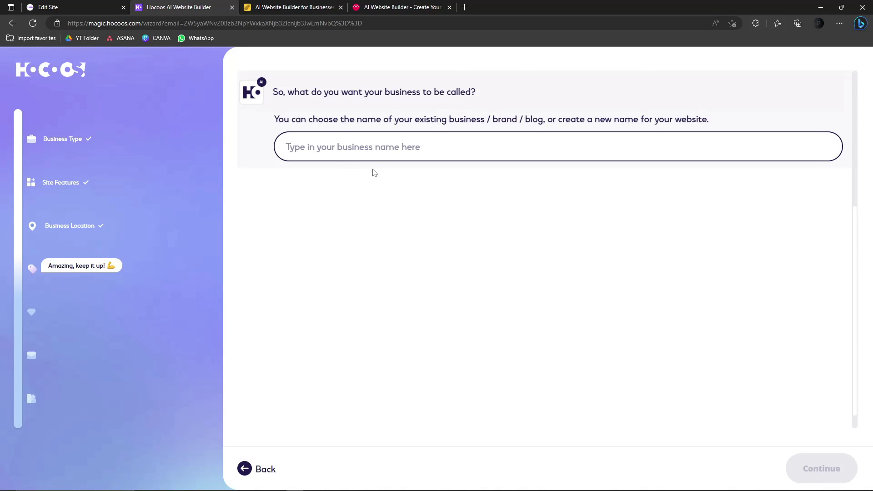
pyautogui.click(394, 147)
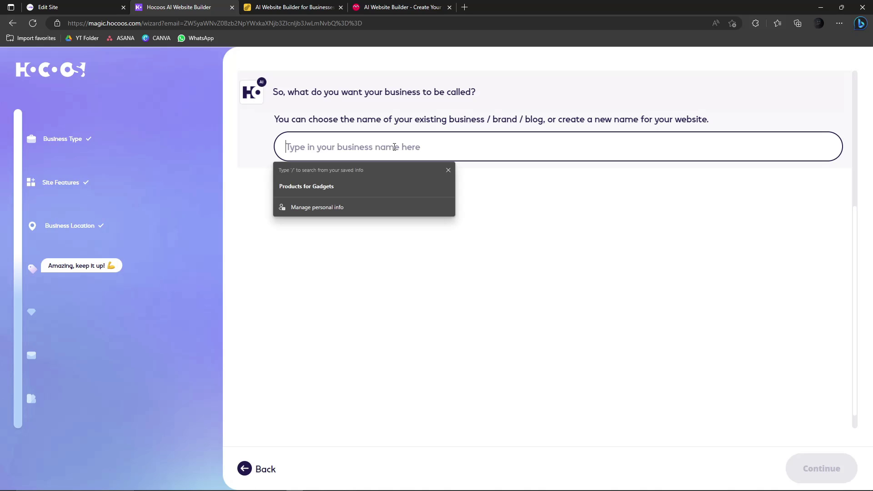
pyautogui.write('Yoga Pants')
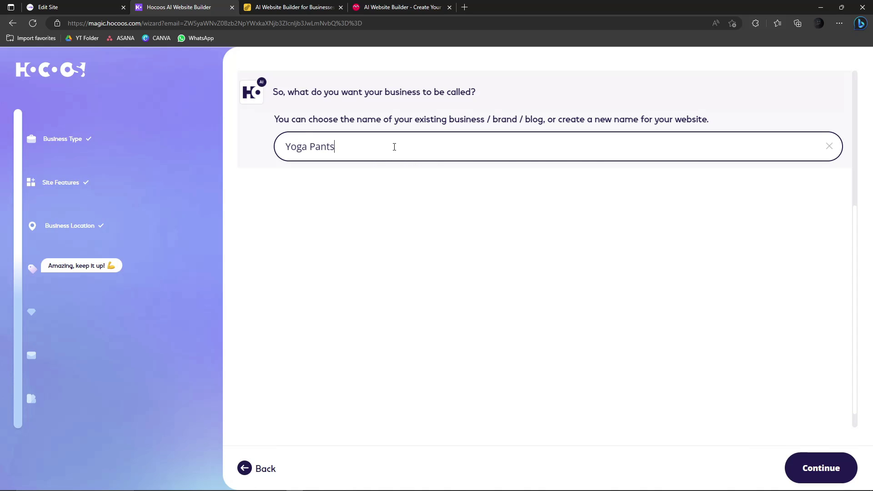
pyautogui.press('Return')
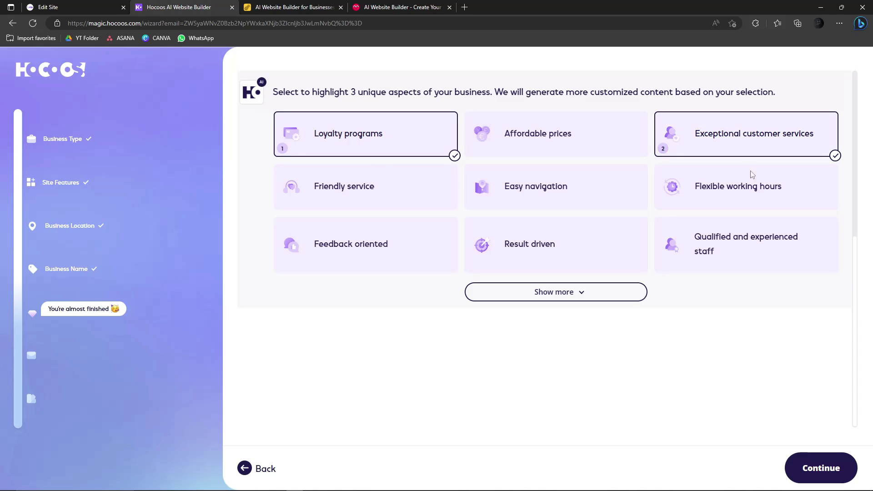
# - Keep the talking points and settle on Website contact form as the visitor contact method
pyautogui.click(836, 469)
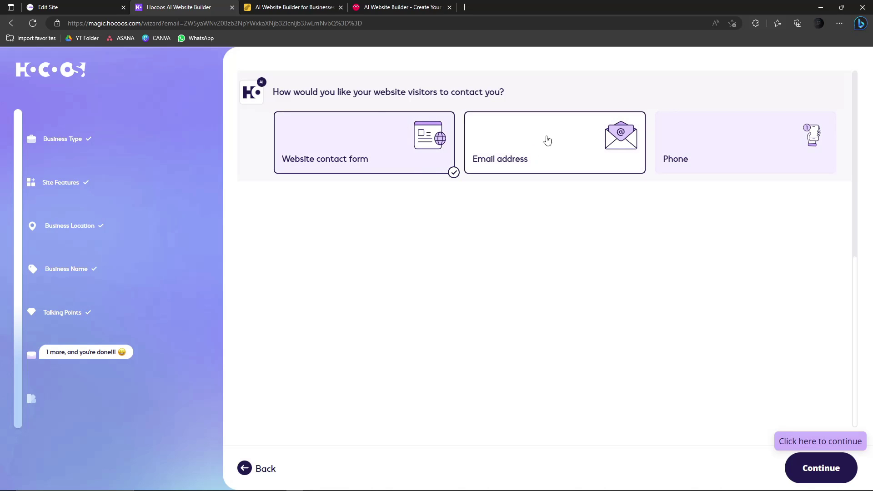
pyautogui.moveTo(292, 92); pyautogui.dragTo(503, 92)
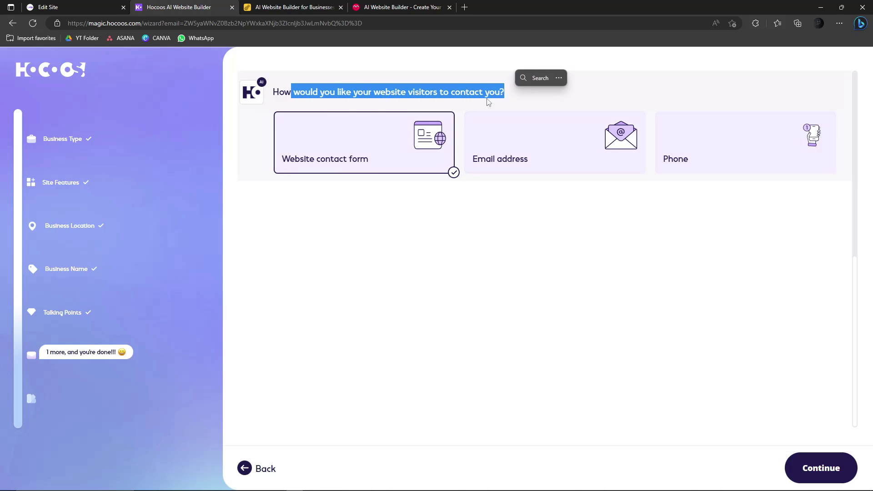
pyautogui.click(487, 103)
pyautogui.click(777, 124)
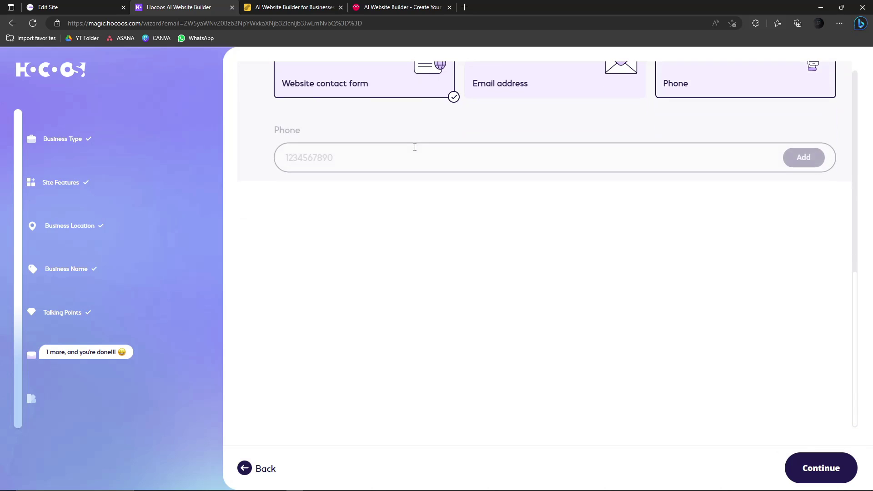
pyautogui.click(526, 83)
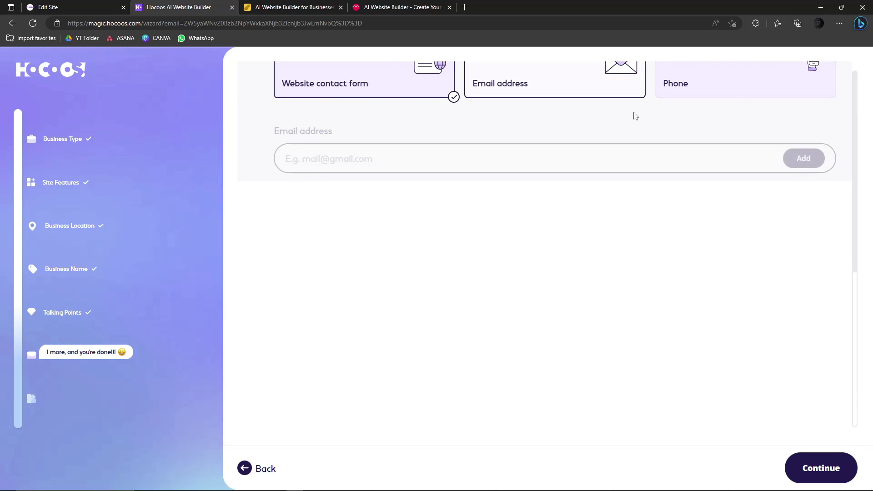
pyautogui.click(554, 81)
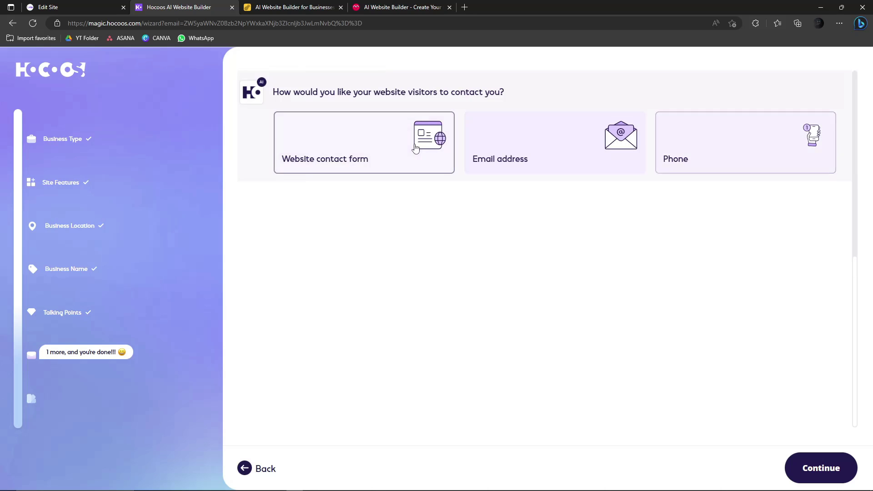
pyautogui.click(409, 146)
pyautogui.click(816, 467)
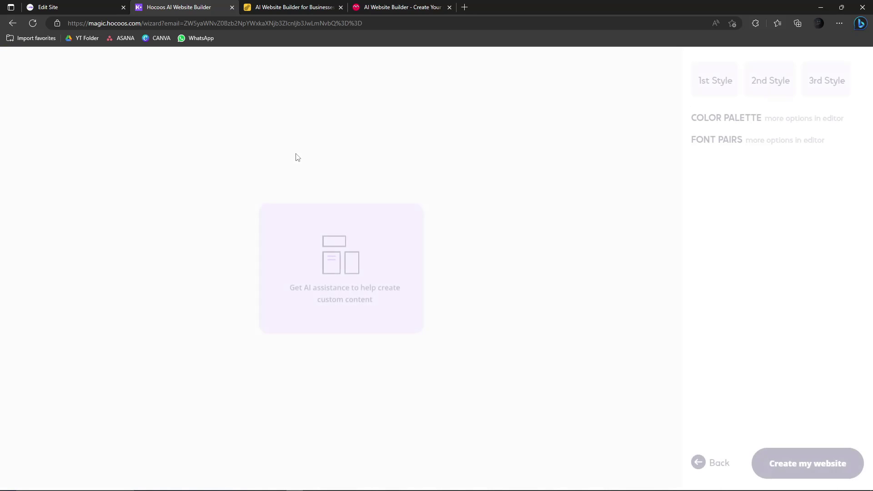
# - Generate the Hocoos site with the 1st Style and switch to Pineapple Builder
pyautogui.click(789, 466)
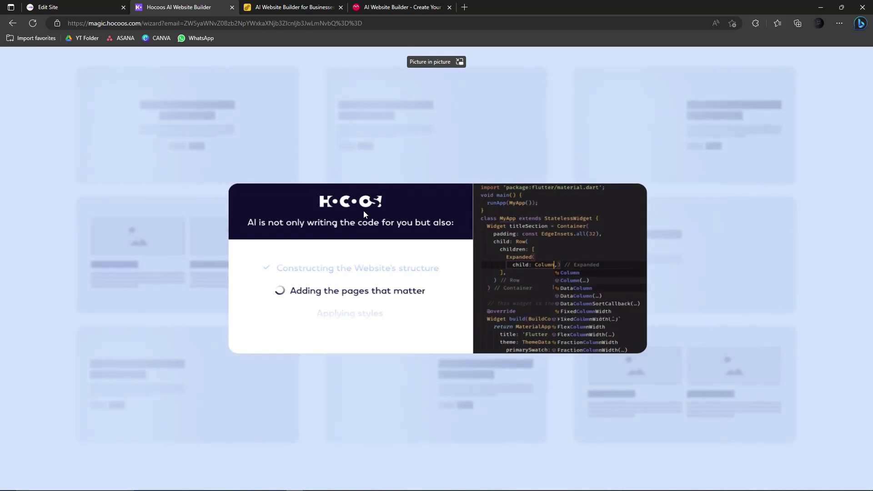
pyautogui.click(282, 4)
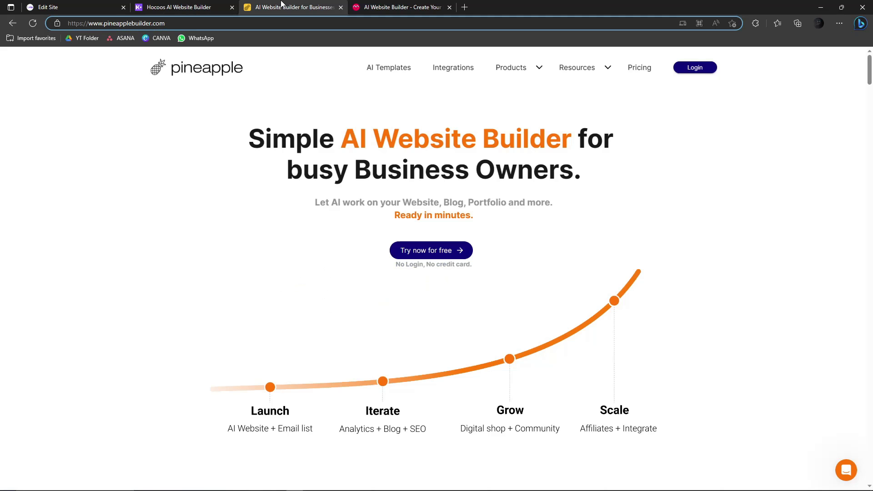
# - Scroll through pineapplebuilder.com, then start the free trial with Try now for free
pyautogui.moveTo(251, 69); pyautogui.dragTo(189, 148)
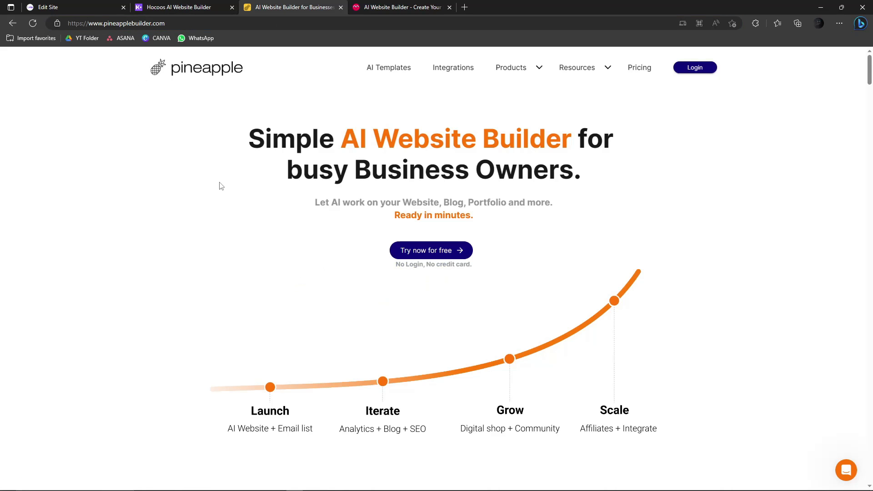
pyautogui.scroll(-10, 301, 308)
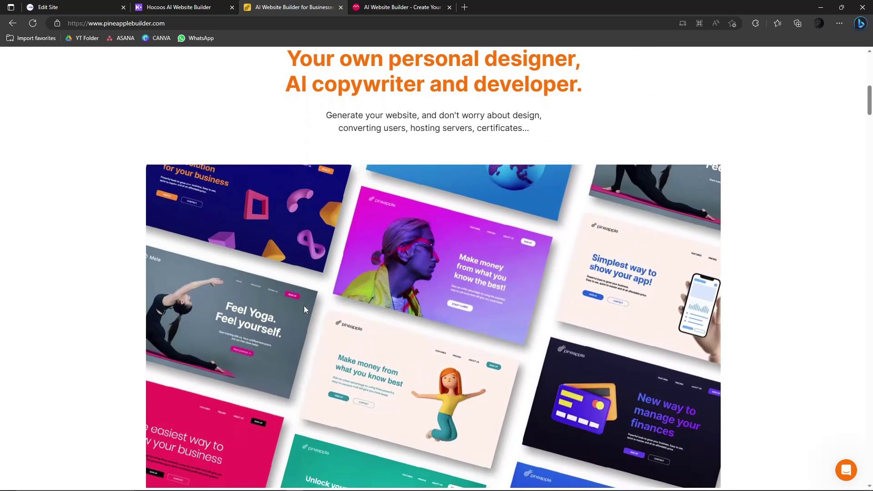
pyautogui.scroll(-15, 304, 309)
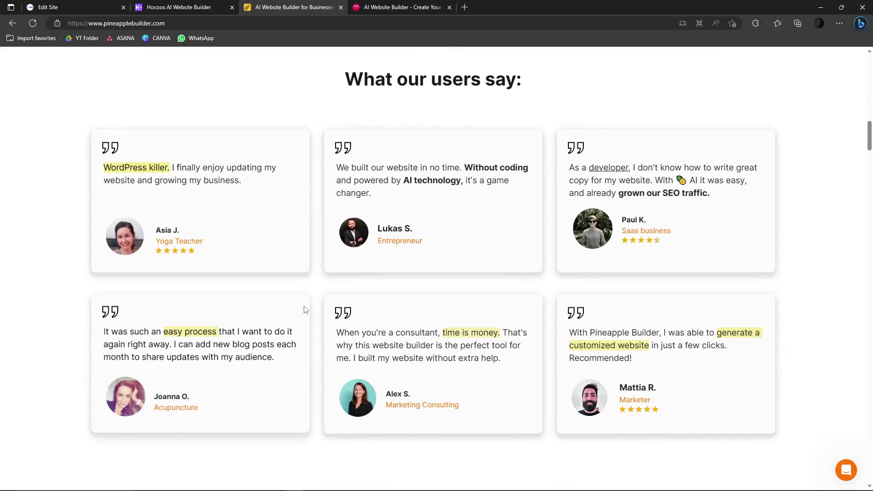
pyautogui.scroll(20, 305, 309)
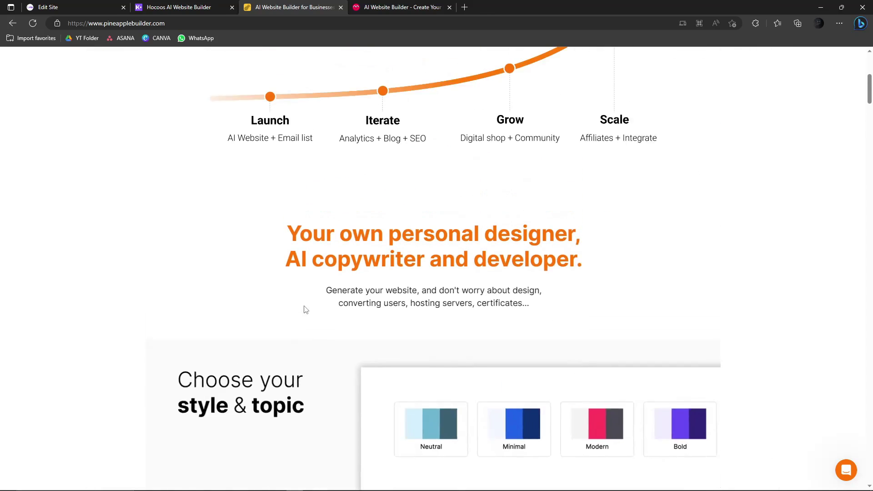
pyautogui.scroll(1, 306, 309)
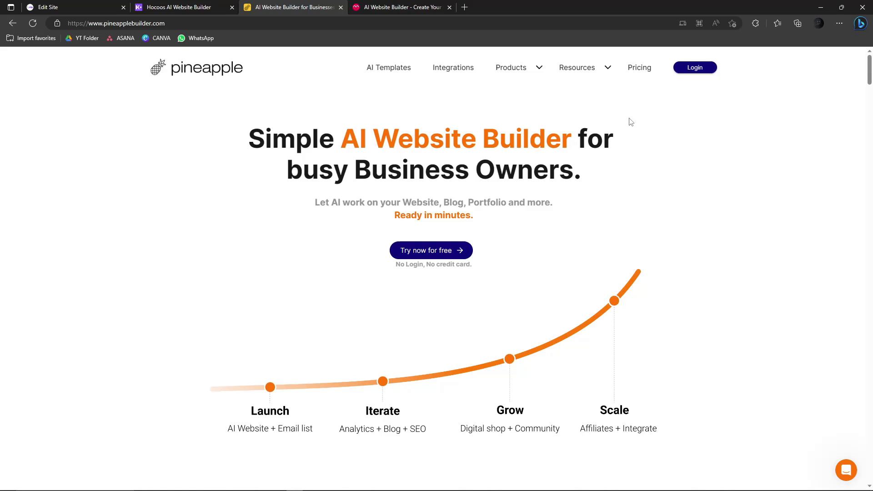
pyautogui.click(435, 256)
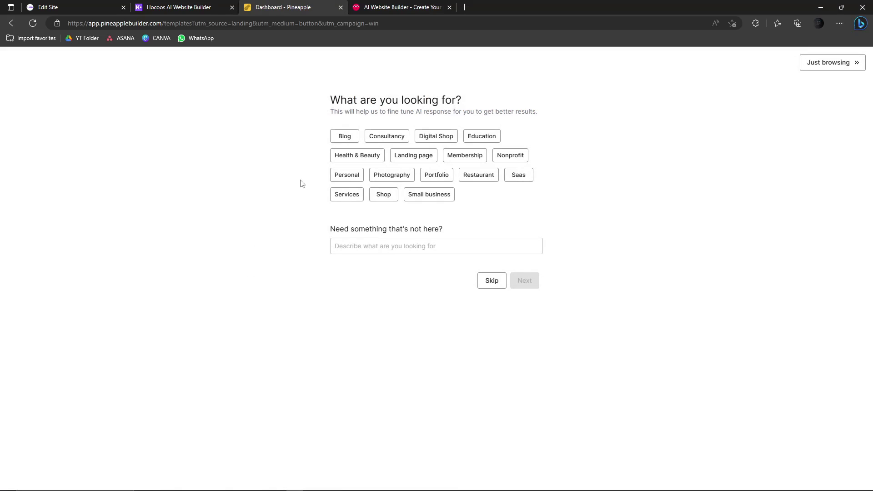
# - Choose Digital Shop as the site type and advance to the main goals question
pyautogui.moveTo(336, 104); pyautogui.dragTo(493, 101)
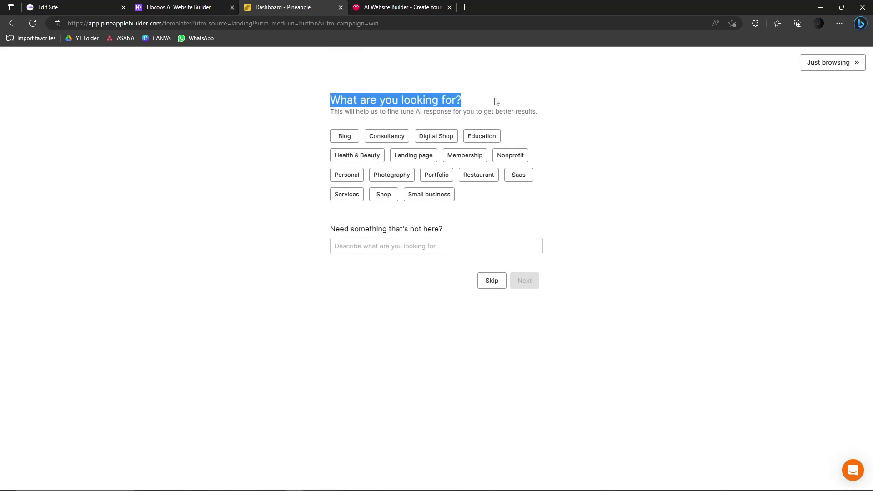
pyautogui.click(220, 6)
pyautogui.click(296, 7)
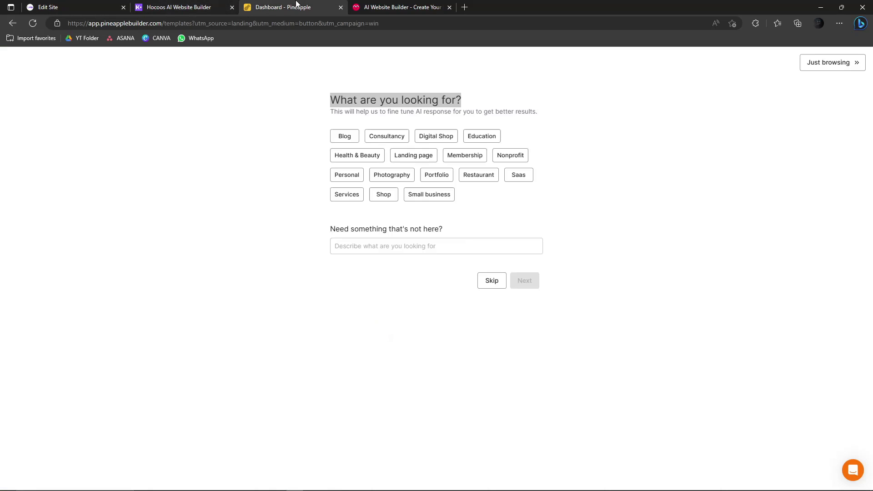
pyautogui.click(409, 109)
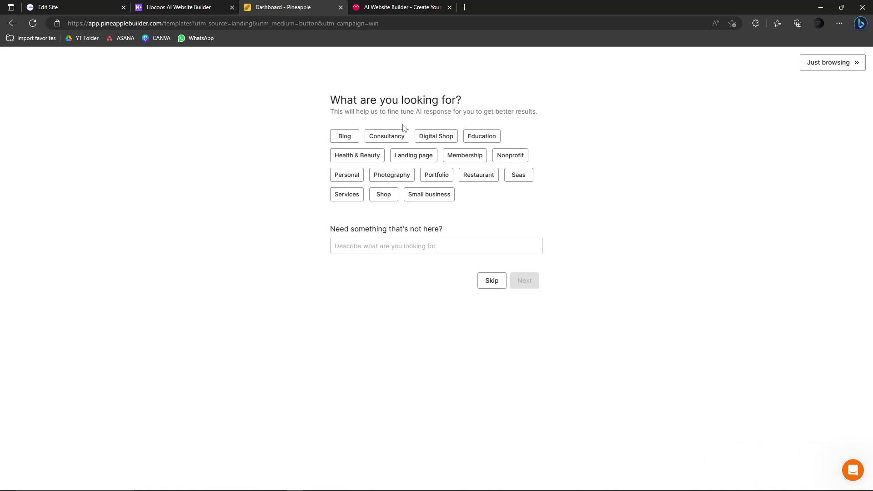
pyautogui.moveTo(331, 100); pyautogui.dragTo(461, 100)
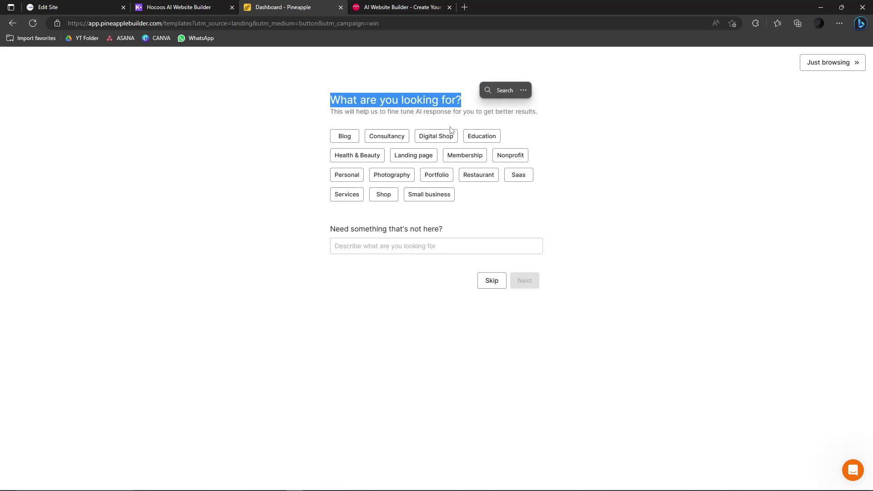
pyautogui.click(450, 138)
pyautogui.click(457, 248)
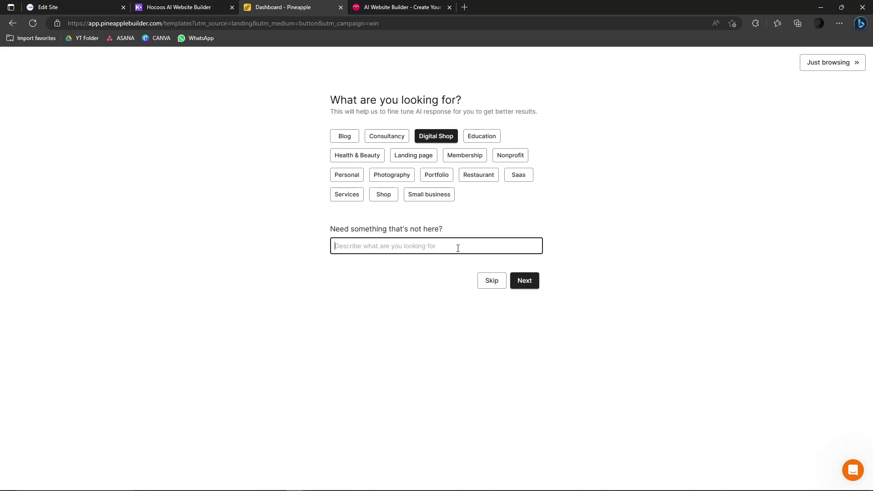
pyautogui.click(529, 281)
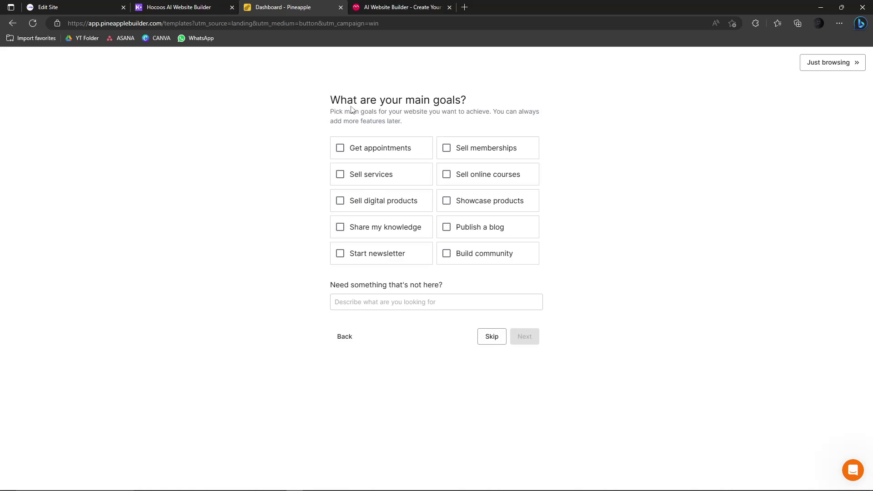
# - Tick Get appointments and Sell services as goals, then return to the goals checklist
pyautogui.moveTo(341, 101); pyautogui.dragTo(424, 101)
pyautogui.click(340, 147)
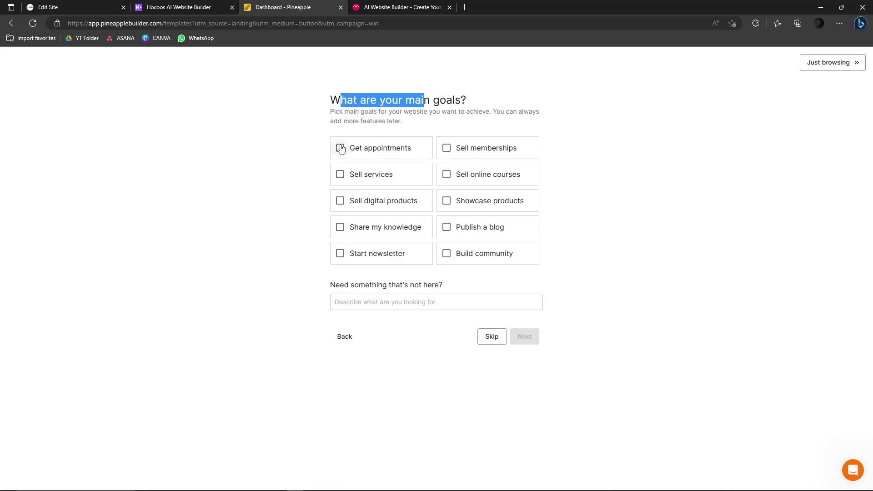
pyautogui.click(348, 182)
pyautogui.click(528, 337)
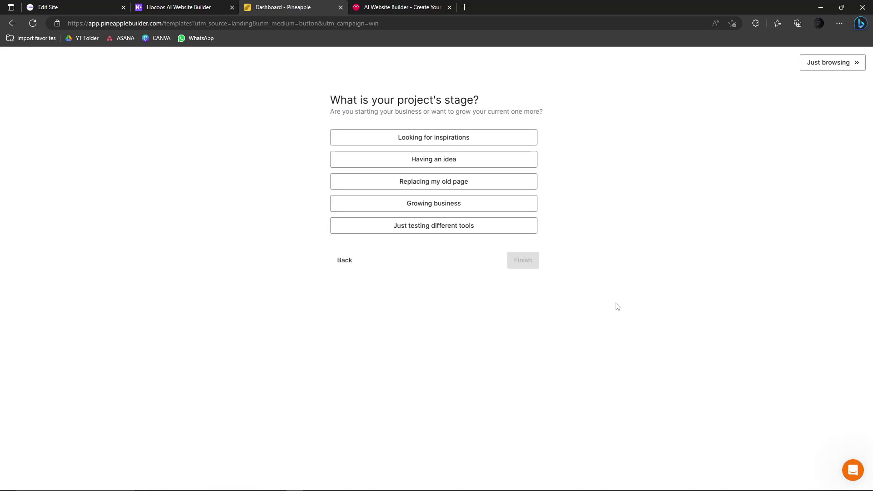
pyautogui.click(348, 262)
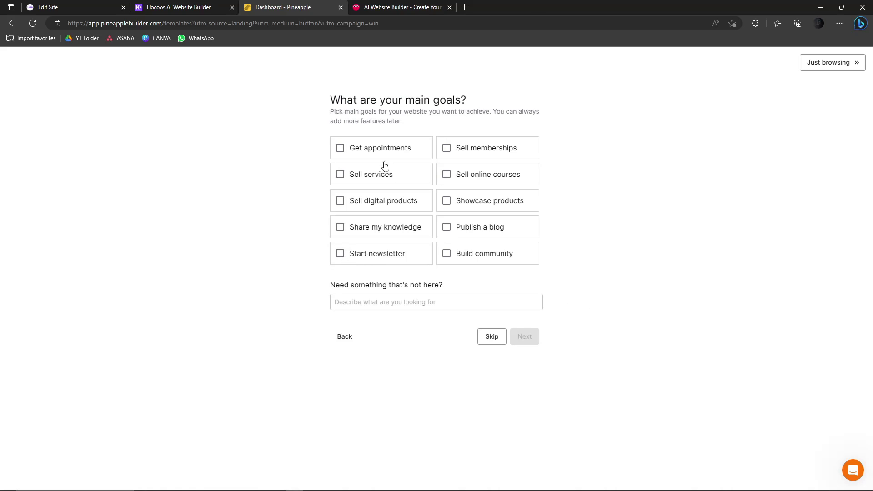
# - Try several goal checkboxes, then untick them so only Get appointments remains
pyautogui.click(341, 149)
pyautogui.click(340, 176)
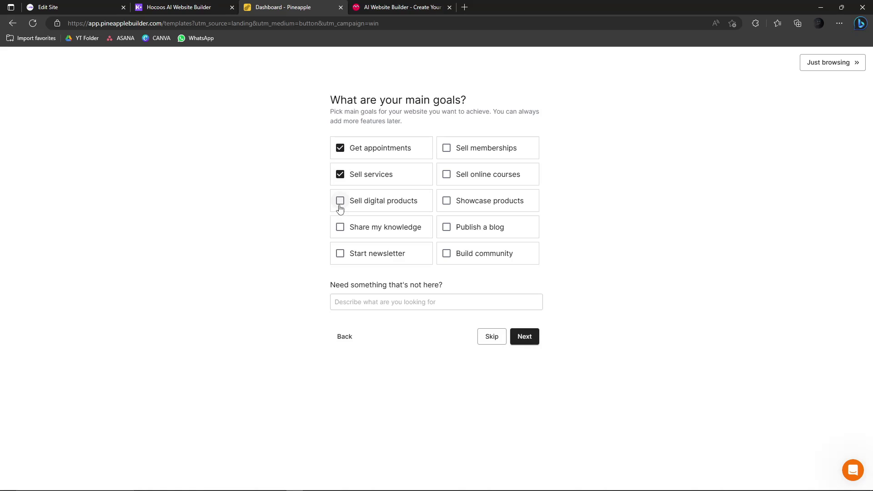
pyautogui.click(340, 204)
pyautogui.click(340, 254)
pyautogui.click(340, 226)
pyautogui.click(340, 200)
pyautogui.click(340, 227)
pyautogui.click(340, 253)
pyautogui.click(340, 176)
pyautogui.click(349, 307)
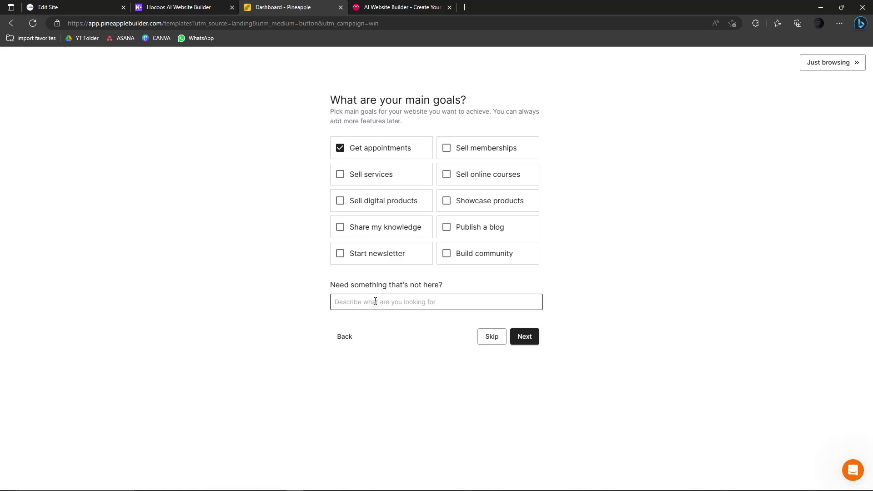
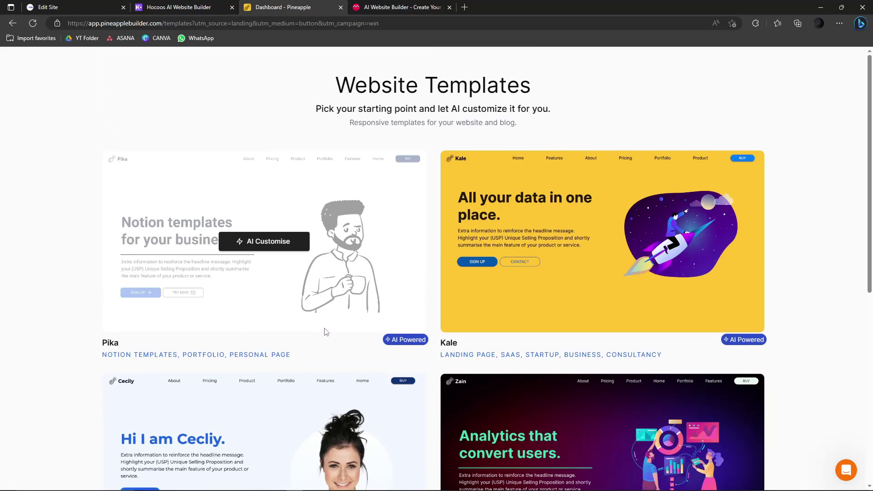
# - Start AI customisation of the Zain template and look over its style options
pyautogui.scroll(-3, 325, 331)
pyautogui.click(591, 331)
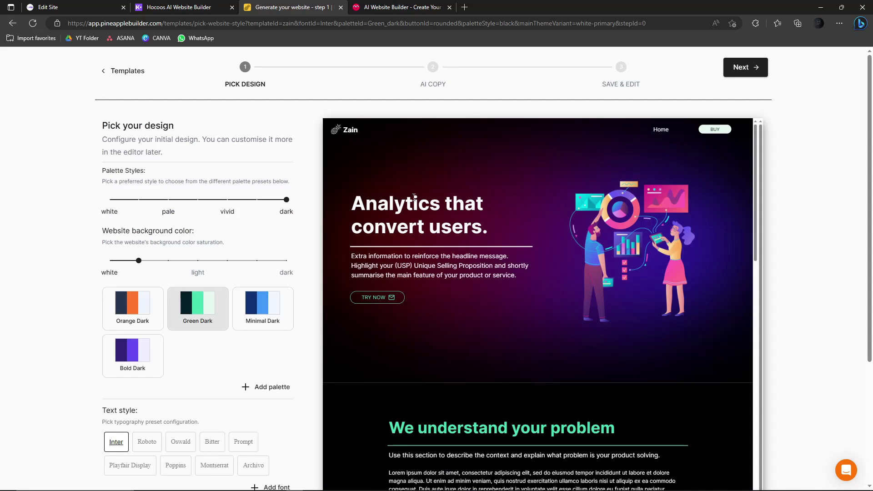
pyautogui.scroll(-1, 466, 202)
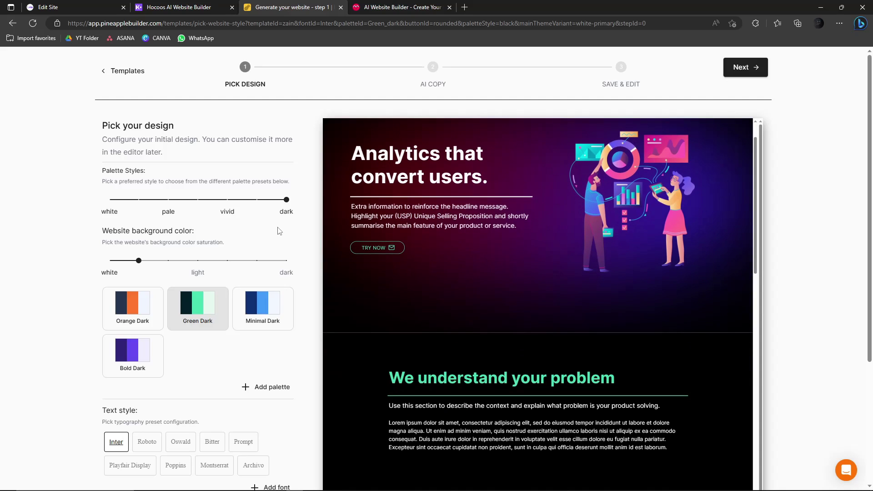
pyautogui.scroll(-10, 544, 278)
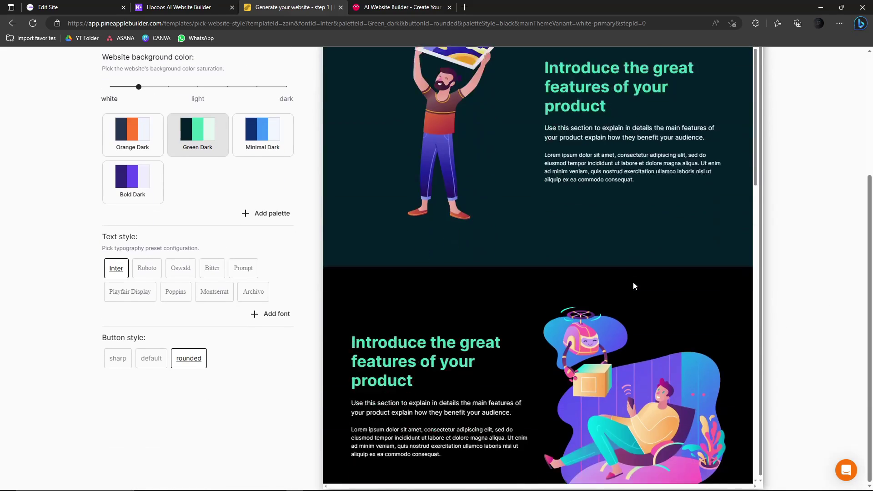
pyautogui.scroll(8, 633, 281)
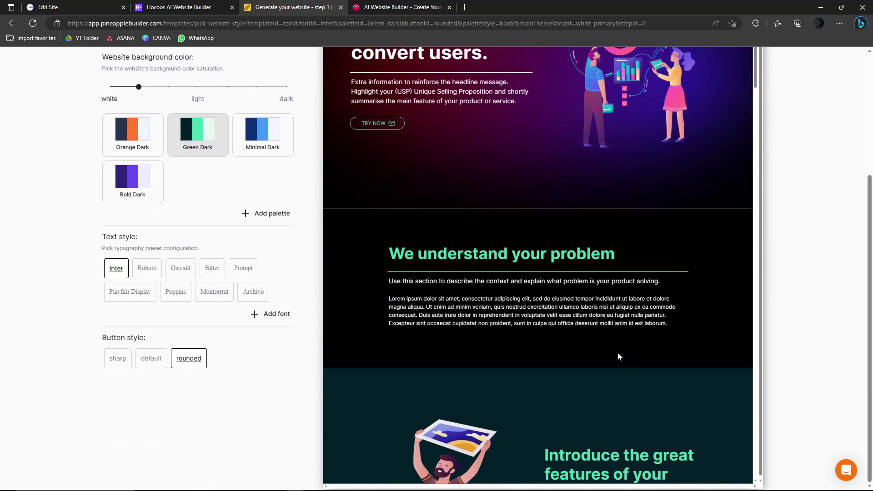
pyautogui.scroll(4, 475, 214)
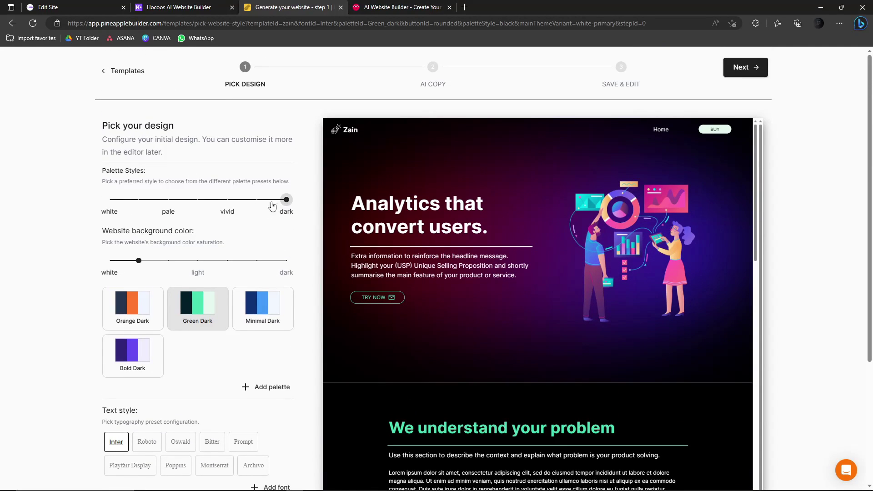
# - Apply the Orange Dark palette, Roboto text and rounded buttons, then continue to AI copy
pyautogui.click(227, 199)
pyautogui.click(286, 200)
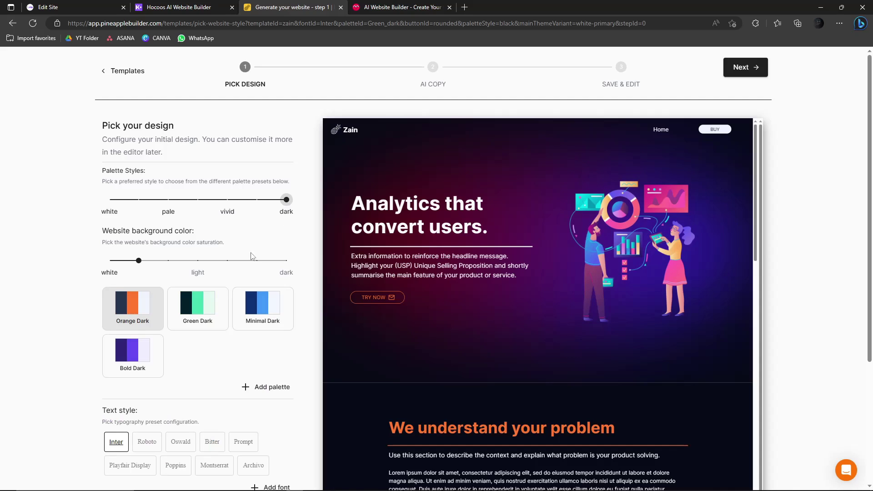
pyautogui.scroll(-3, 253, 256)
pyautogui.click(147, 307)
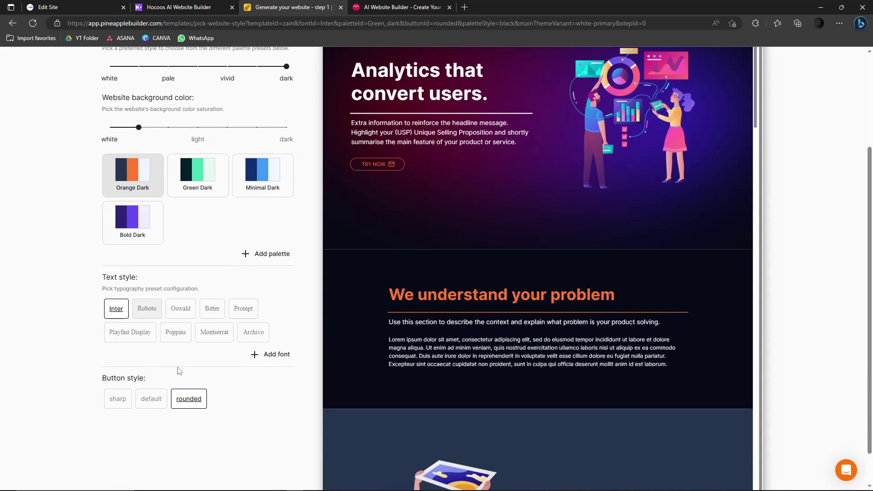
pyautogui.click(146, 406)
pyautogui.click(189, 406)
pyautogui.scroll(3, 235, 420)
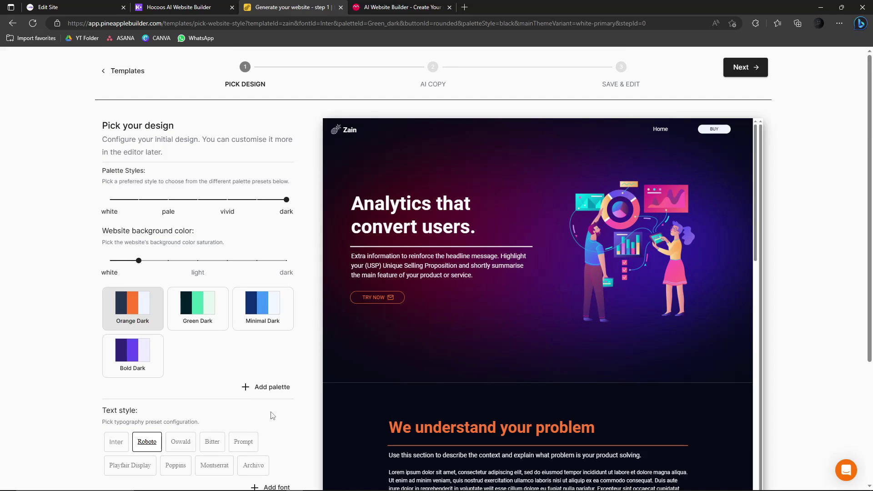
pyautogui.click(739, 72)
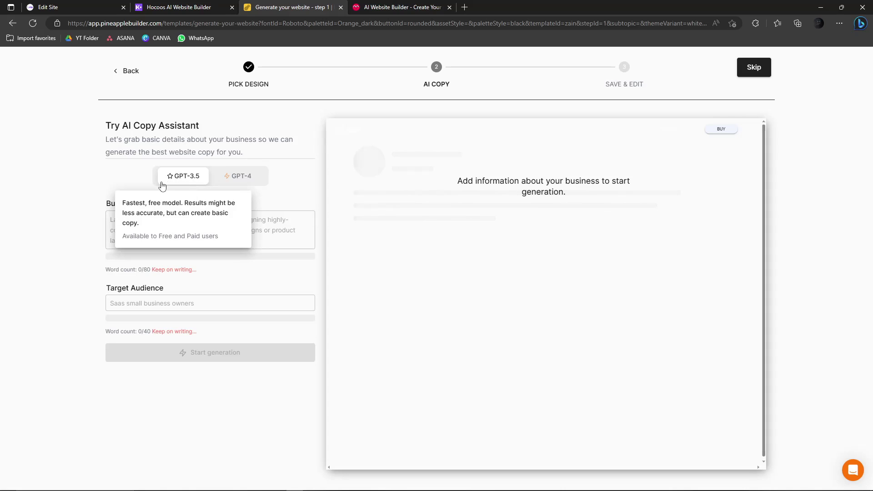
# - Check progress on the Hocoos, Edit Site and Kleap tabs before returning to Pineapple's copy form
pyautogui.click(143, 225)
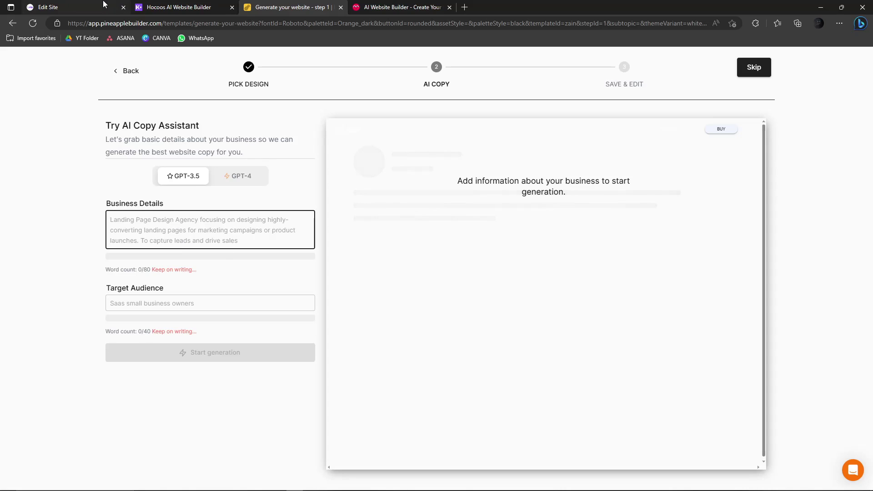
pyautogui.click(205, 7)
pyautogui.click(291, 6)
pyautogui.click(357, 7)
pyautogui.click(191, 7)
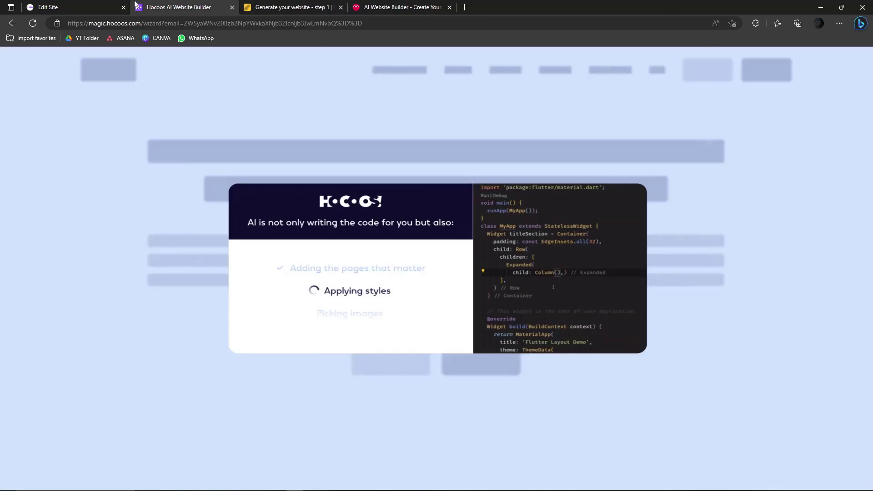
pyautogui.click(68, 5)
pyautogui.click(197, 4)
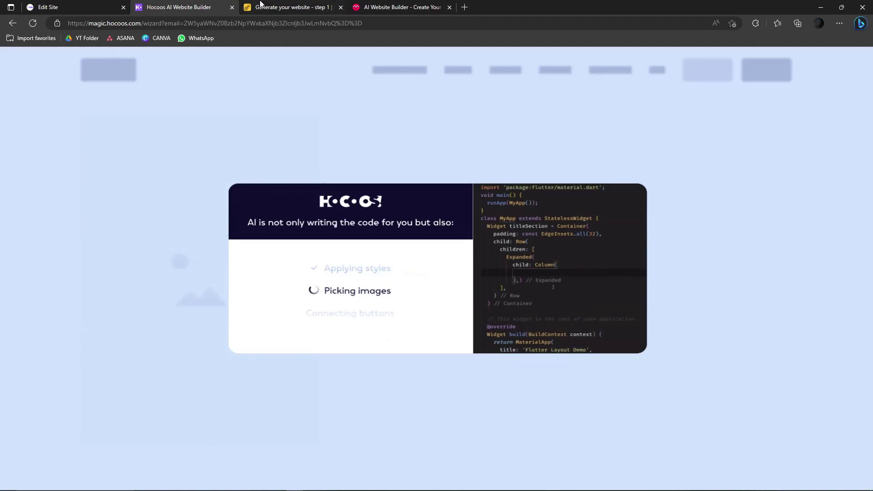
pyautogui.click(291, 6)
pyautogui.click(397, 4)
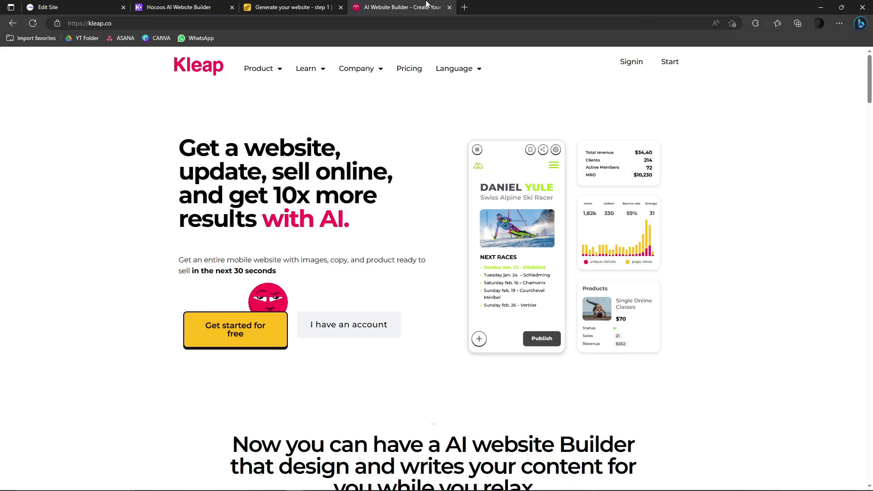
pyautogui.click(291, 7)
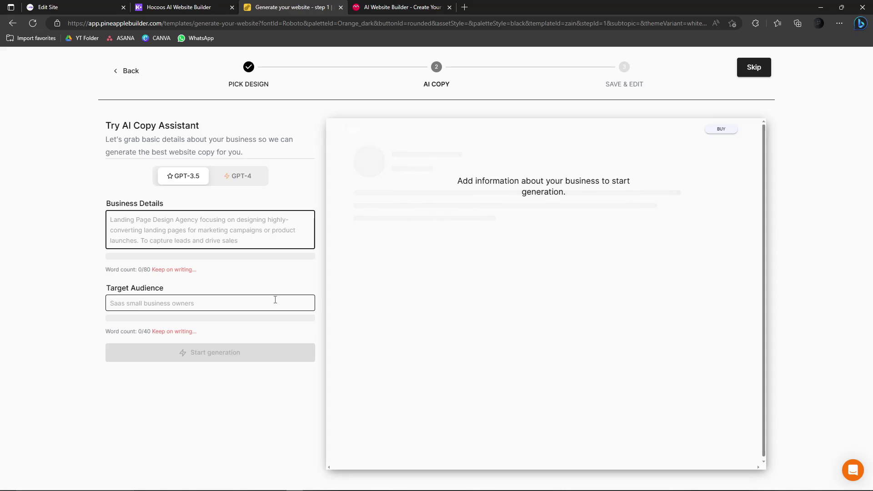
# - Enter 'Landing page' as business details and 'Yoga instructors' as target audience, then generate copy
pyautogui.click(184, 229)
pyautogui.write('Landing page design for a yoga pants store')
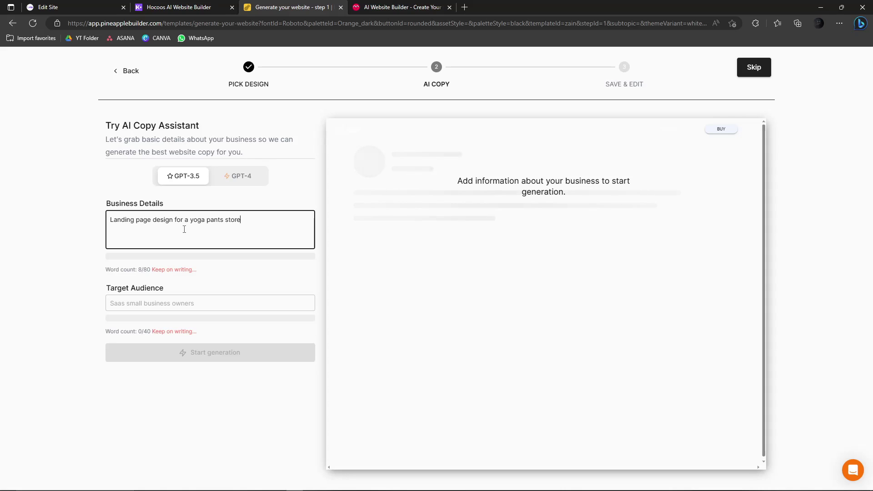
pyautogui.click(205, 305)
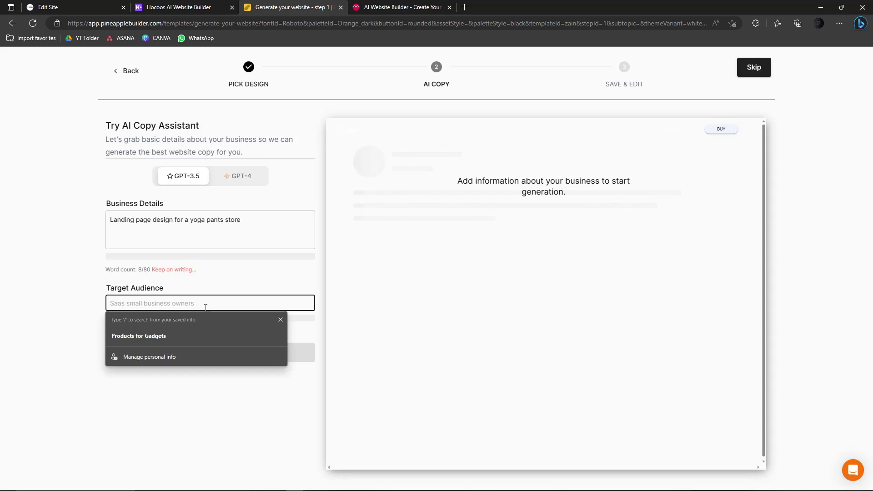
pyautogui.write('Yoga ')
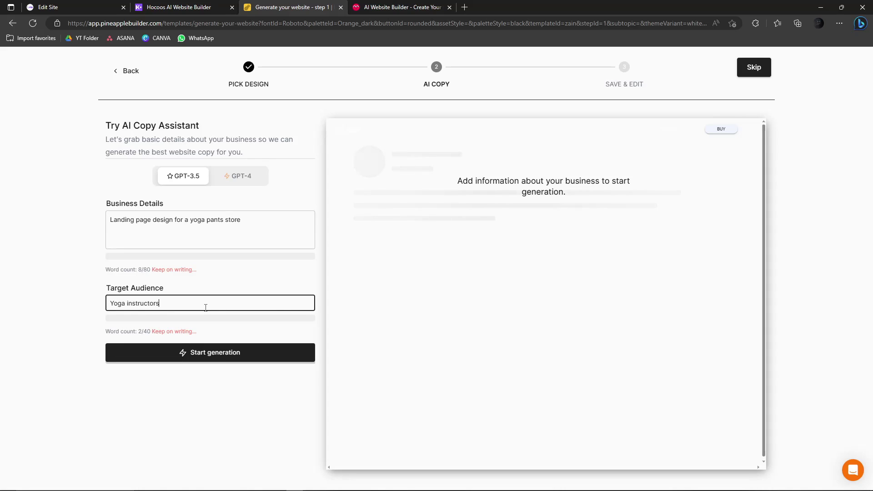
pyautogui.write('instructors')
pyautogui.click(261, 354)
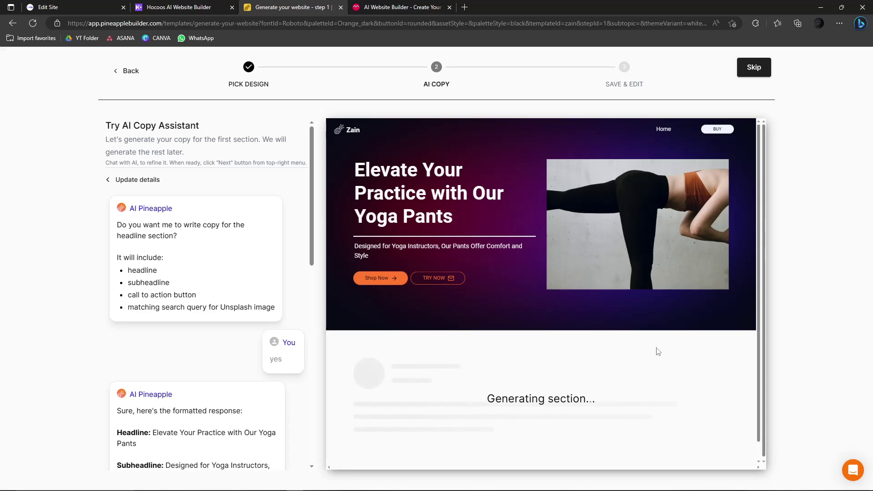
# - Review the AI-generated yoga pants description in the Zain page, then switch to the Kleap tab
pyautogui.scroll(-1, 657, 352)
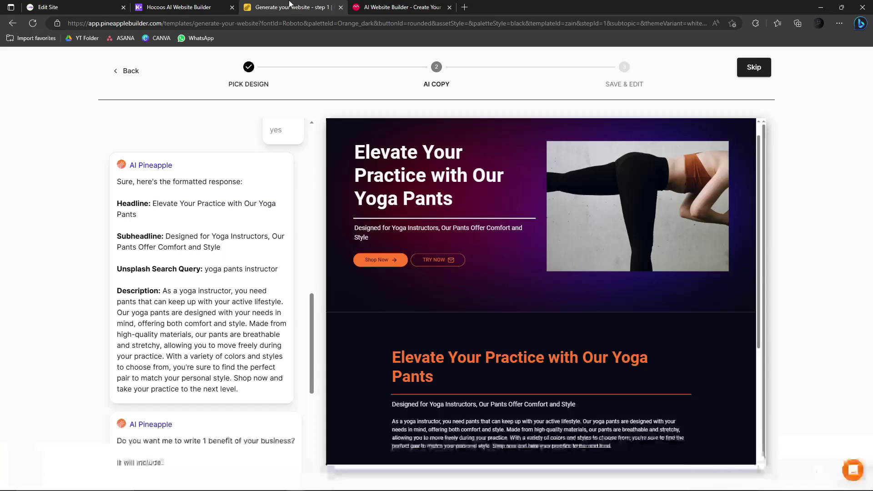
pyautogui.moveTo(172, 184); pyautogui.dragTo(238, 283)
pyautogui.click(167, 183)
pyautogui.moveTo(167, 183); pyautogui.dragTo(237, 283)
pyautogui.scroll(2, 228, 280)
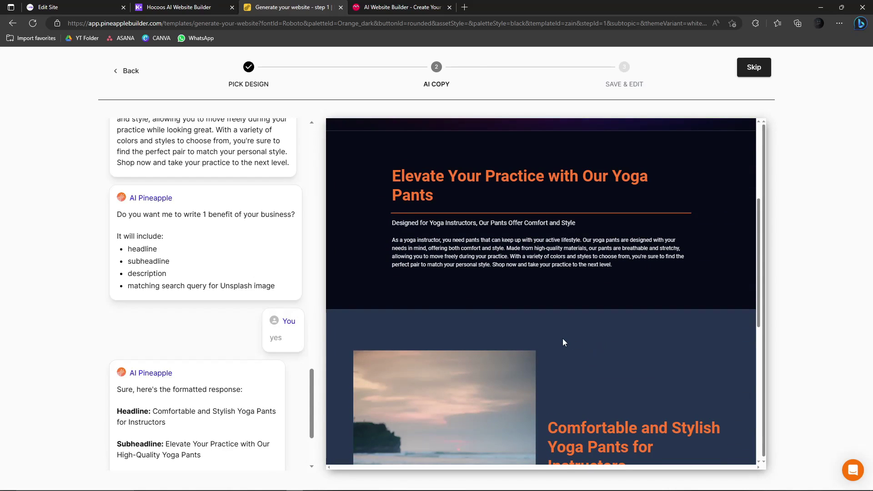
pyautogui.click(387, 8)
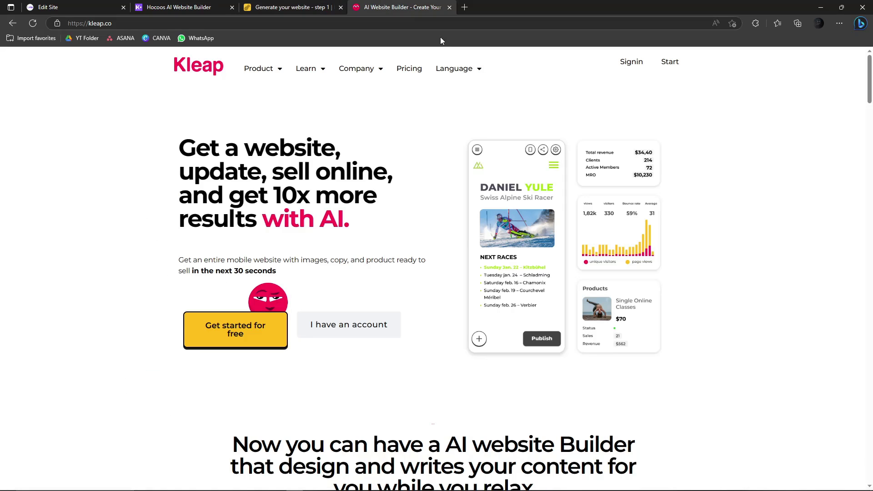
# - Start a free Kleap site and choose Freelance marketer as the usage context
pyautogui.click(317, 7)
pyautogui.click(386, 7)
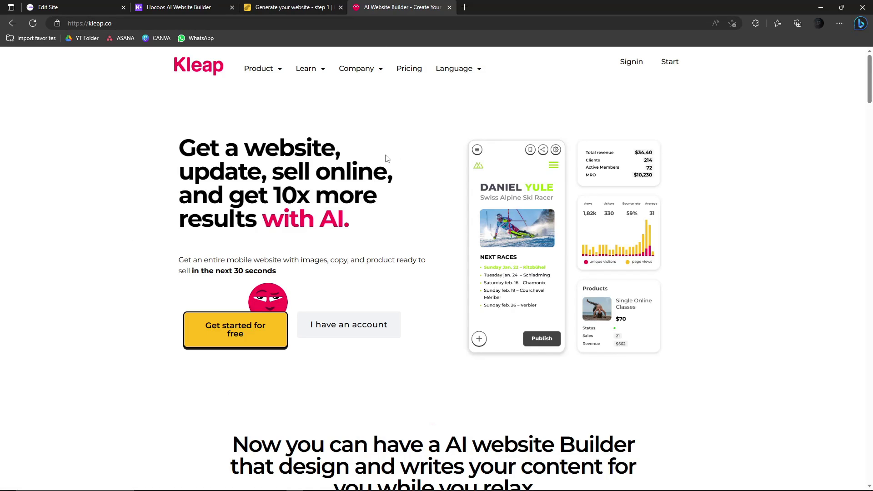
pyautogui.click(245, 342)
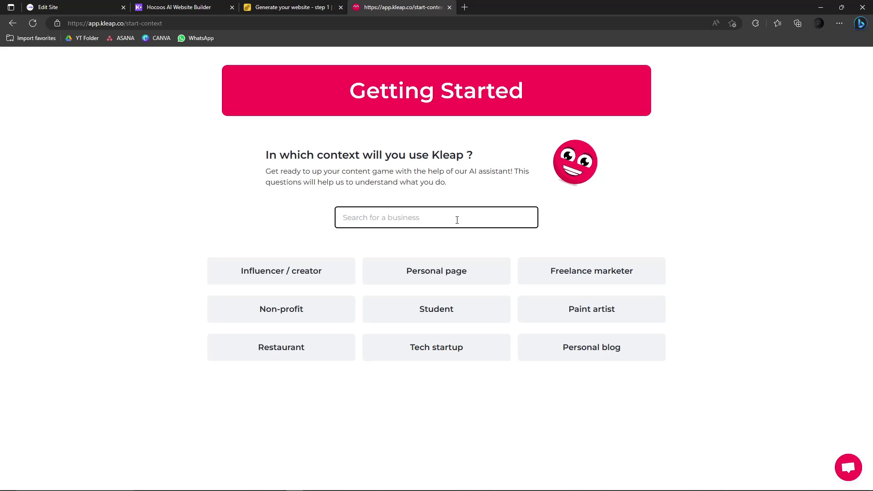
pyautogui.click(614, 273)
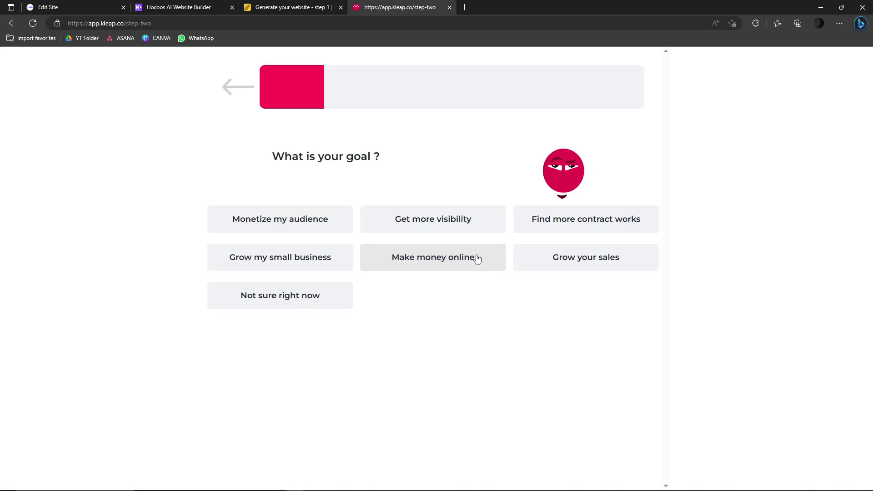
# - Pick 'Grow your sales' as the goal and name the business 'Yoga Pants'
pyautogui.click(604, 264)
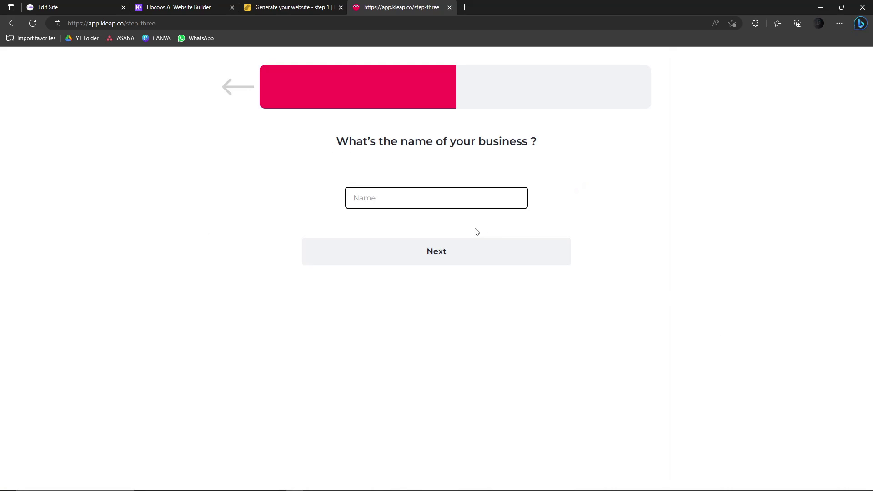
pyautogui.click(469, 202)
pyautogui.write('Yoga Pants')
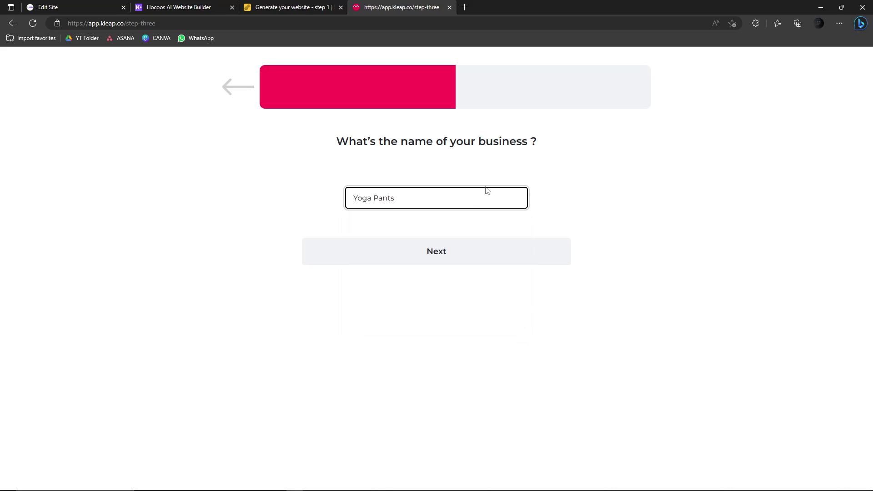
pyautogui.click(449, 251)
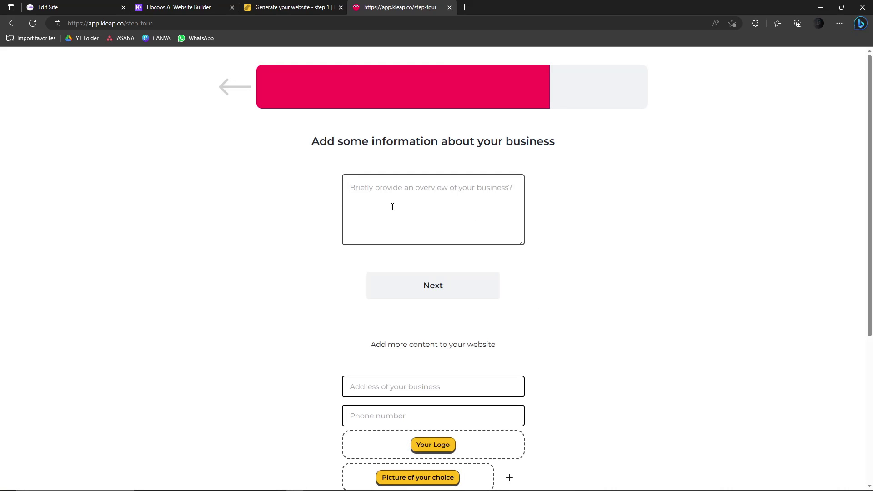
# - Write 'I sell Yoga Pants.' as the Kleap business overview
pyautogui.click(393, 202)
pyautogui.write('I sell Yoga Pants.')
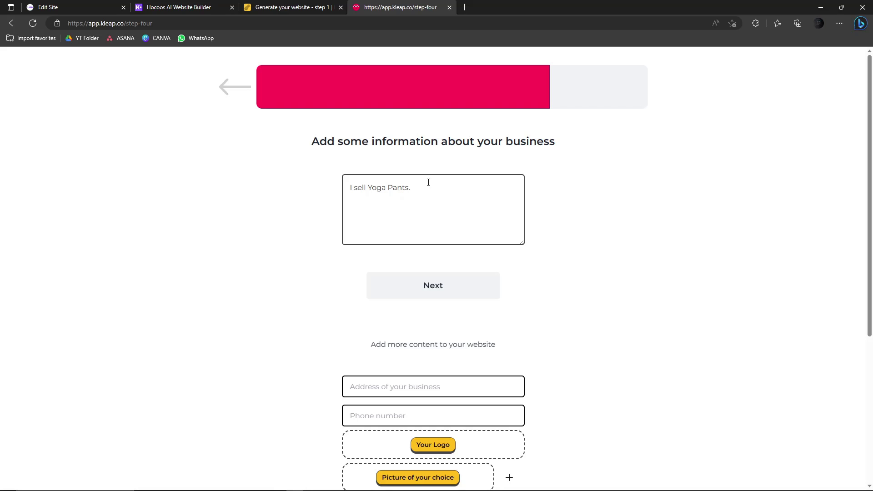
pyautogui.moveTo(428, 183); pyautogui.dragTo(304, 191)
pyautogui.click(385, 188)
pyautogui.scroll(-4, 470, 201)
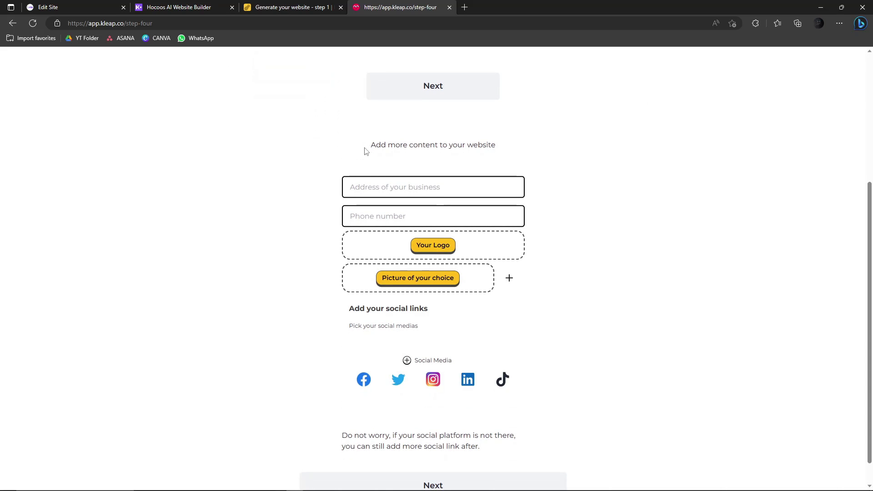
pyautogui.moveTo(366, 150); pyautogui.dragTo(499, 151)
pyautogui.click(573, 158)
pyautogui.scroll(3, 565, 177)
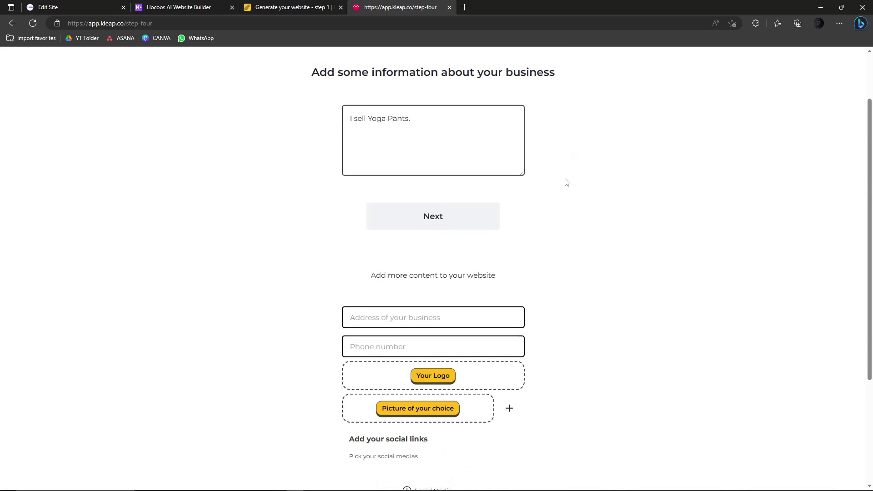
# - Leave the address and contact fields empty and submit the business information step
pyautogui.click(421, 315)
pyautogui.click(347, 350)
pyautogui.scroll(-3, 409, 318)
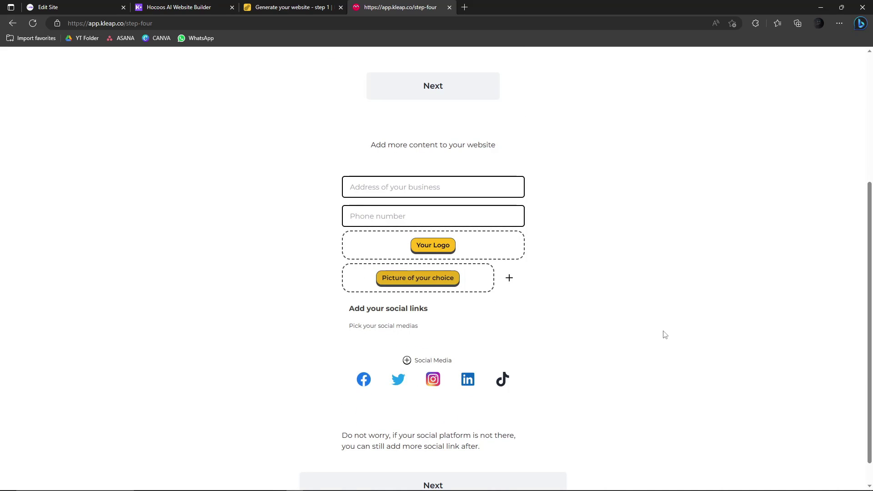
pyautogui.scroll(-1, 664, 334)
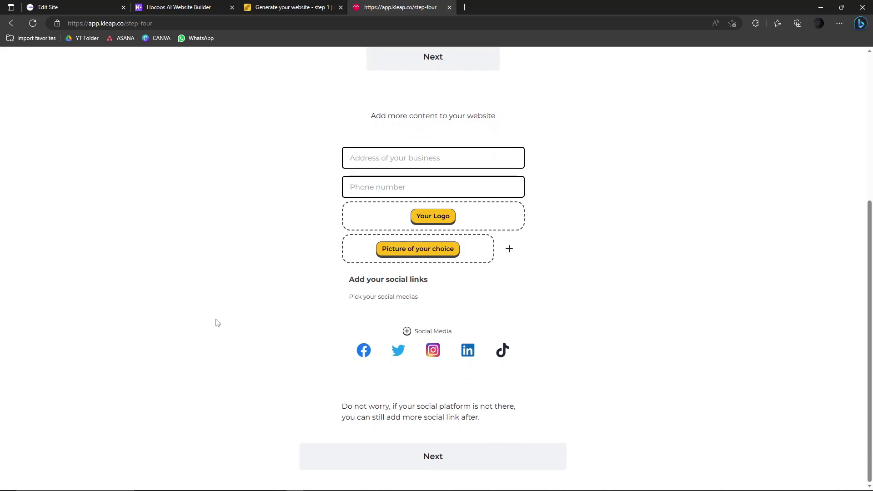
pyautogui.click(429, 458)
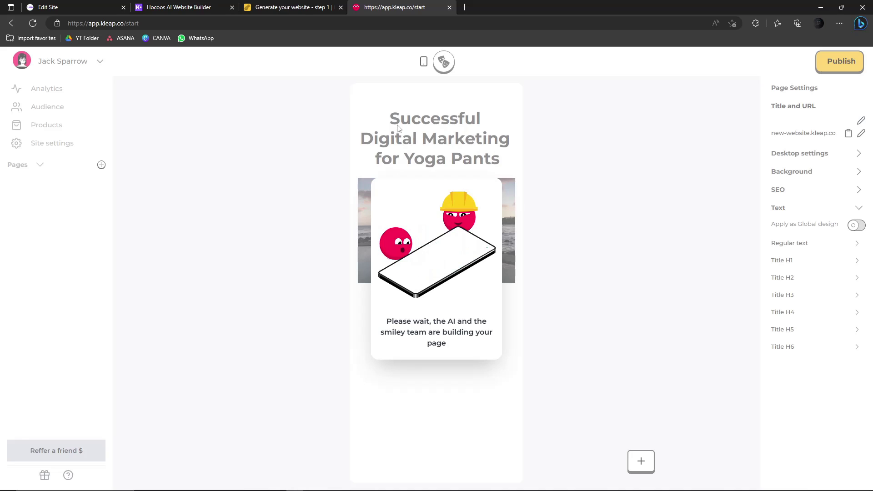
# - Let Kleap's AI build the Yoga Pants page, briefly peeking at the Pineapple tab
pyautogui.click(314, 7)
pyautogui.click(356, 5)
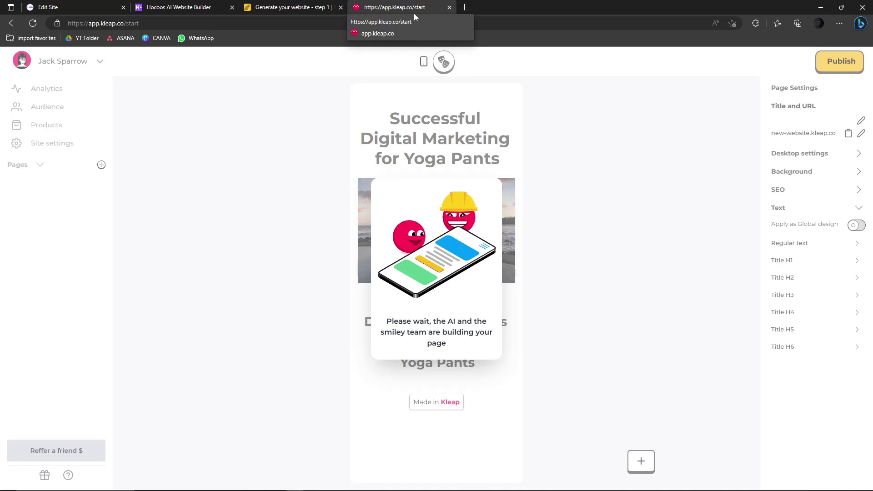
# - Return to Pineapple Builder and scroll through the AI Copy chat and preview
pyautogui.click(305, 3)
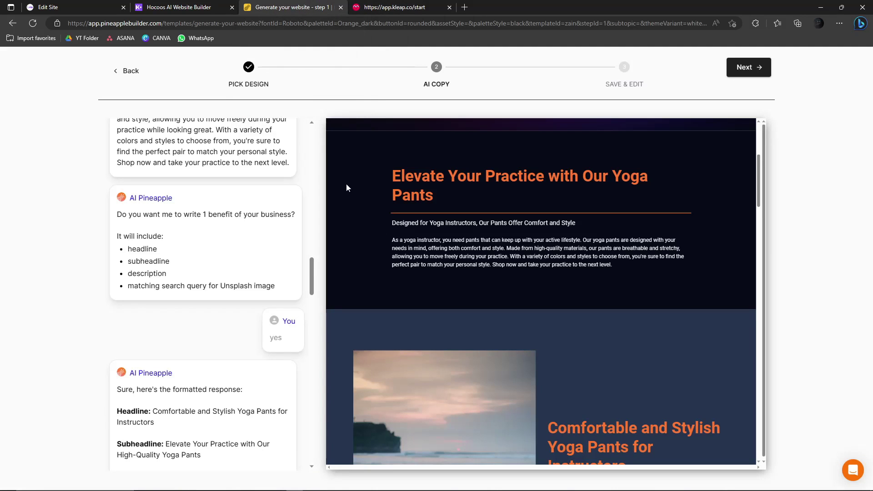
pyautogui.scroll(3, 260, 202)
pyautogui.scroll(-15, 259, 203)
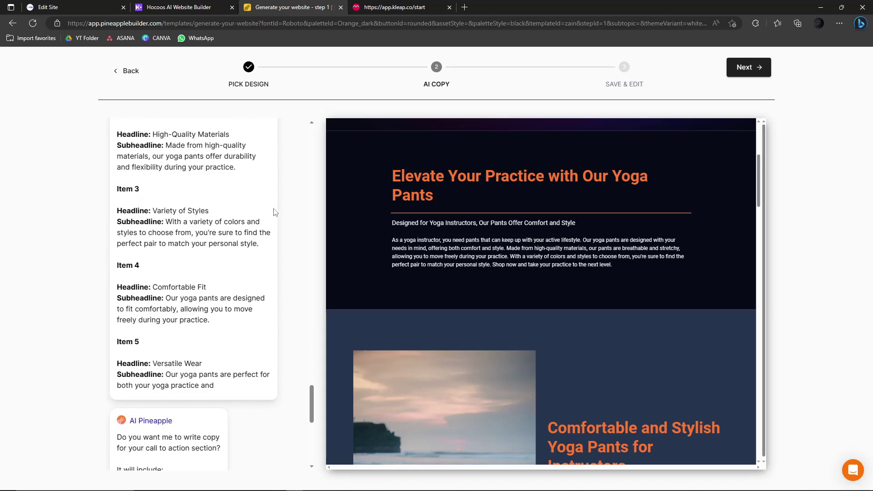
pyautogui.scroll(-5, 278, 214)
pyautogui.scroll(10, 287, 203)
pyautogui.scroll(15, 291, 186)
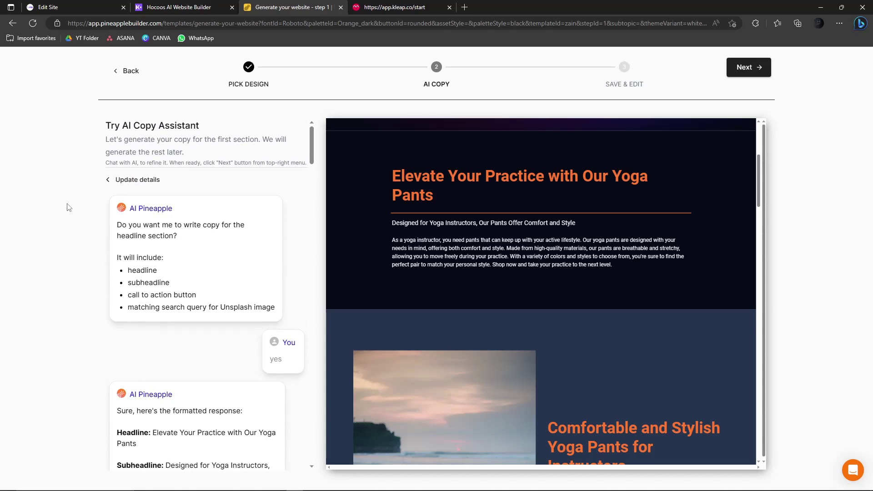
pyautogui.scroll(-15, 94, 225)
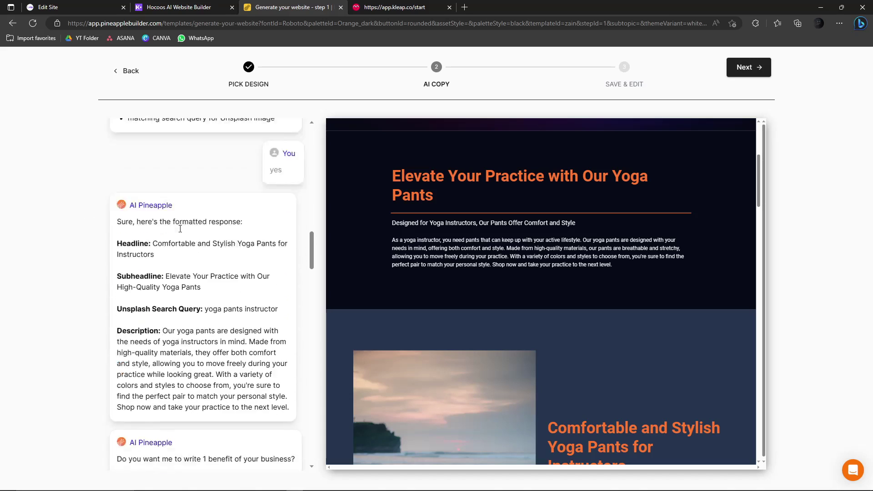
# - Finish reviewing the yoga pants copy and continue to the sign-in page
pyautogui.click(76, 6)
pyautogui.click(265, 6)
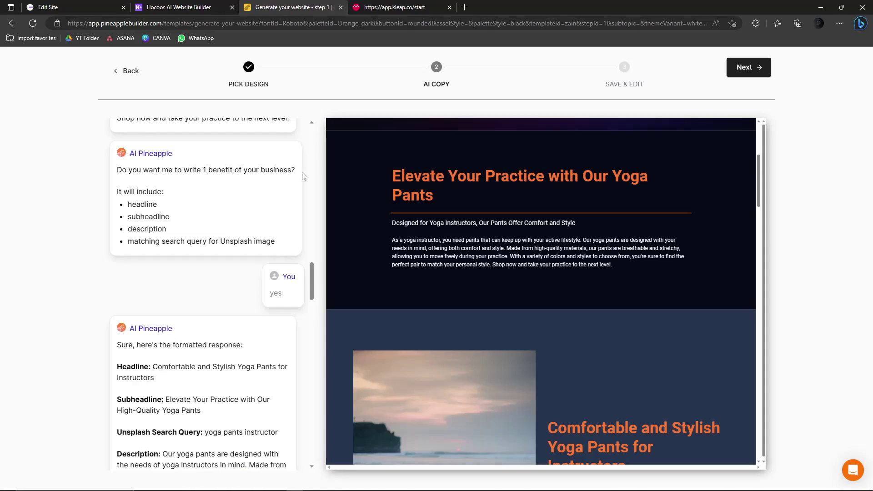
pyautogui.scroll(-1, 281, 200)
pyautogui.scroll(-15, 282, 200)
pyautogui.scroll(-6, 531, 342)
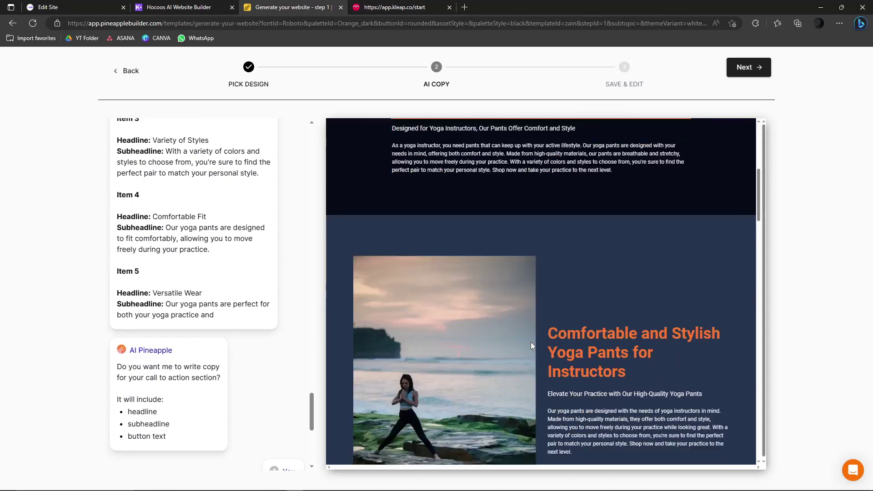
pyautogui.click(748, 67)
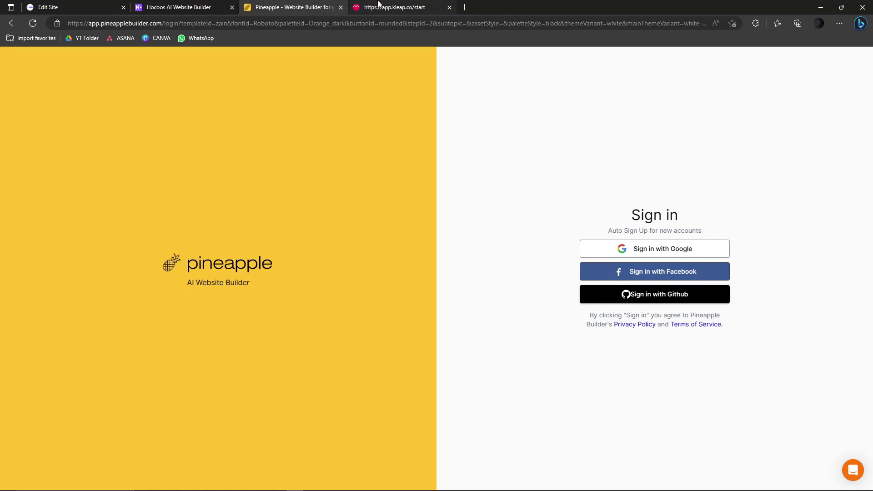
# - Sign in to Pineapple Builder with a Google account, checking Kleap's generation meanwhile
pyautogui.click(690, 257)
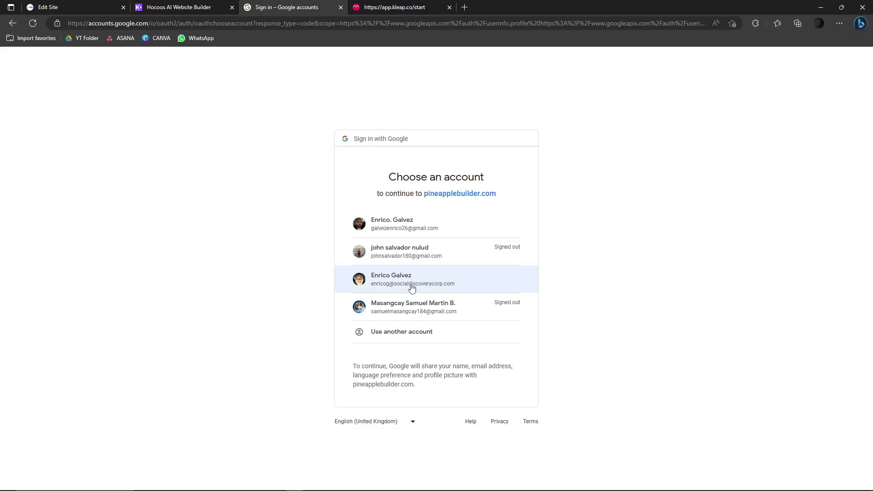
pyautogui.click(411, 287)
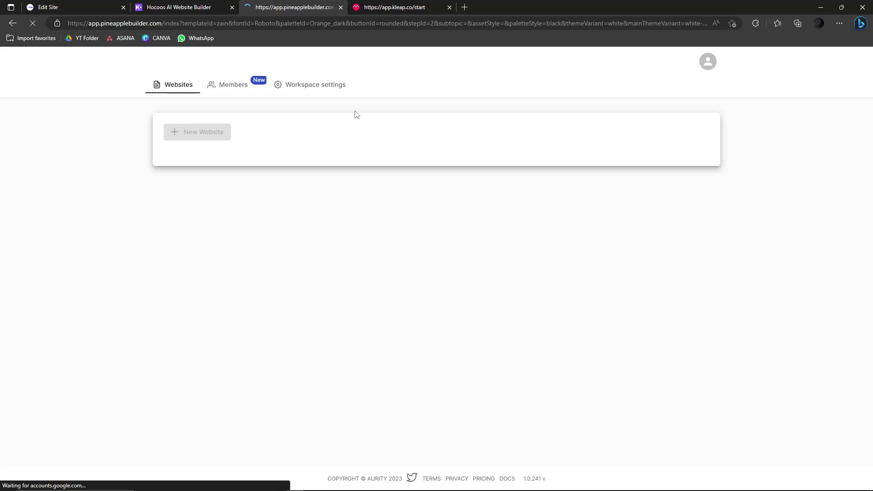
pyautogui.click(389, 3)
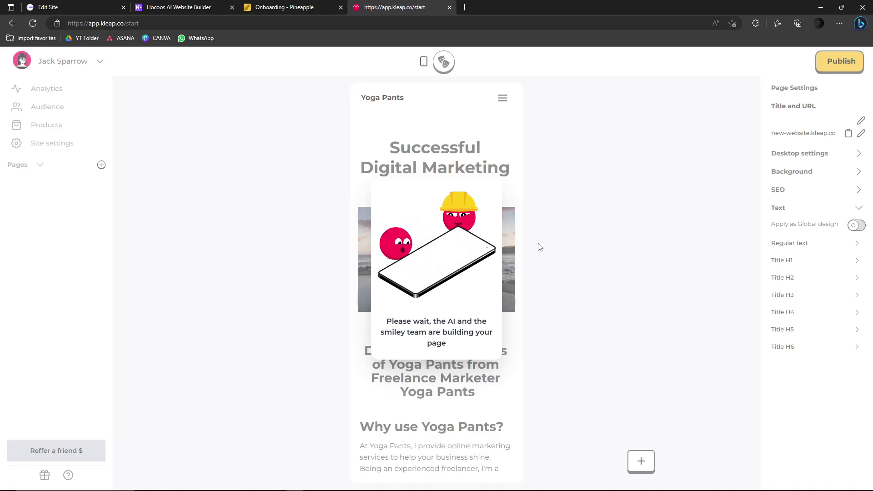
pyautogui.click(268, 6)
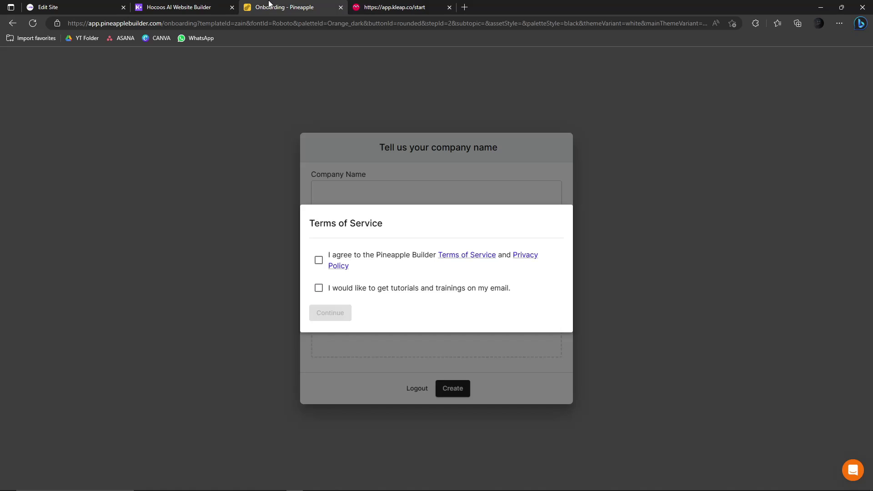
# - Accept the terms, create the 'Yoga pants' workspace, name the website 'Yogapants' and generate it
pyautogui.click(319, 260)
pyautogui.click(332, 315)
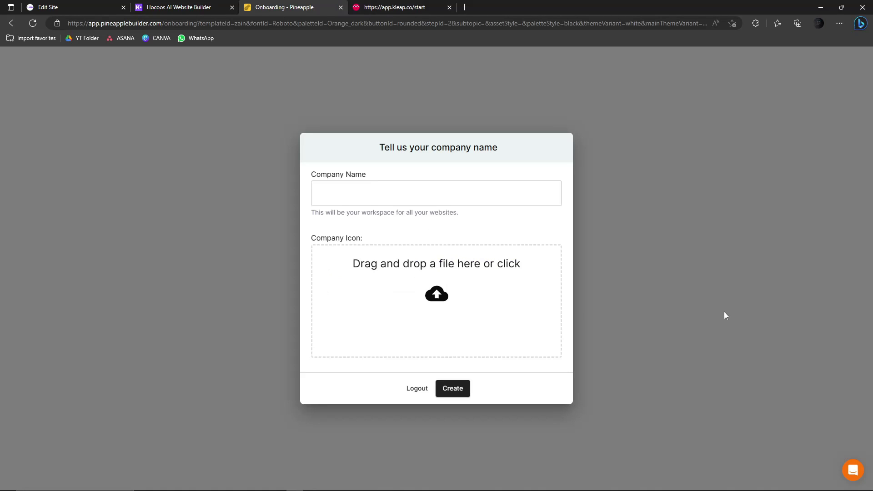
pyautogui.click(368, 197)
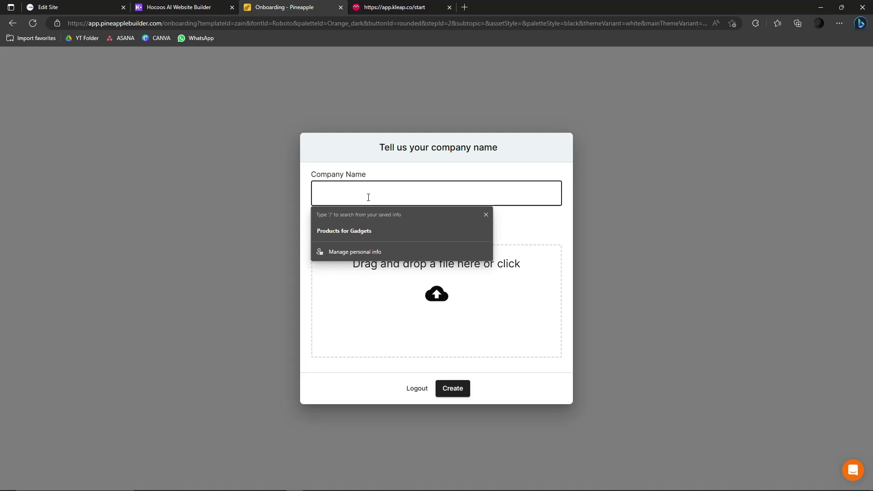
pyautogui.write('Yp')
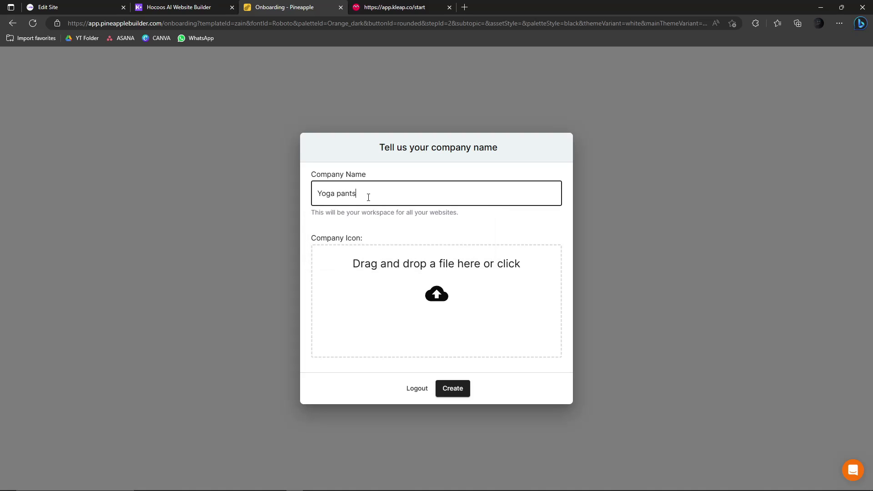
pyautogui.click(459, 396)
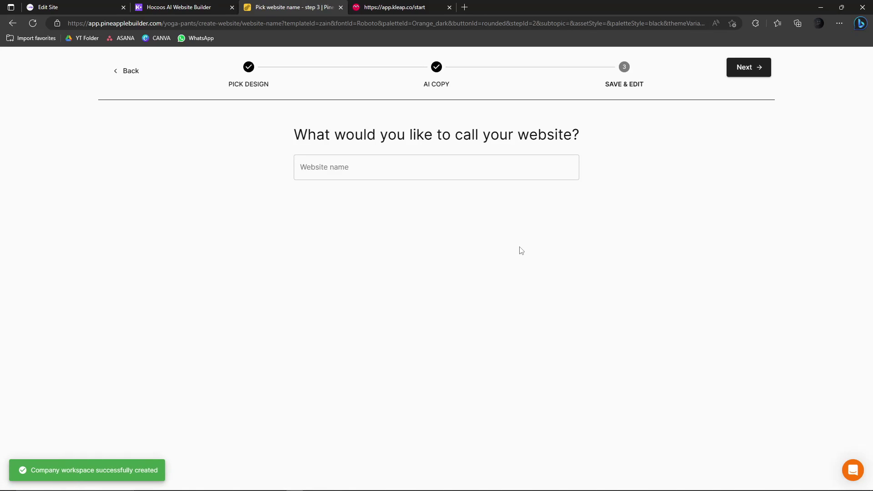
pyautogui.click(452, 166)
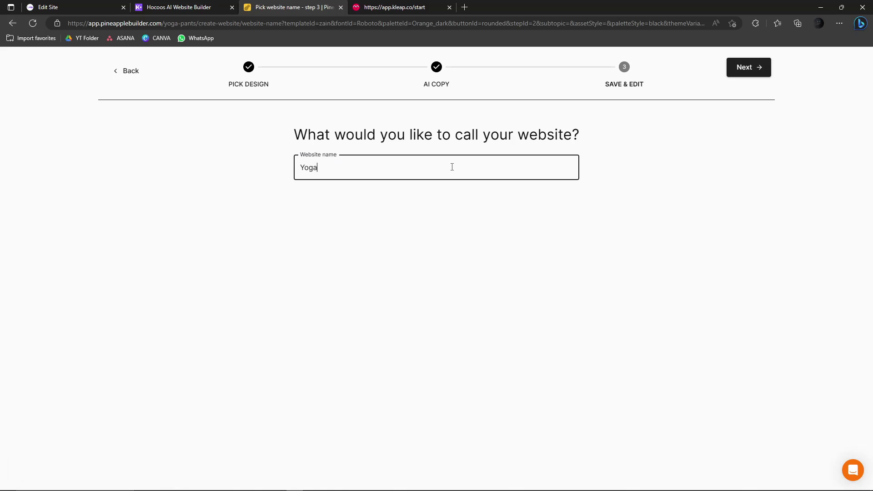
pyautogui.click(740, 68)
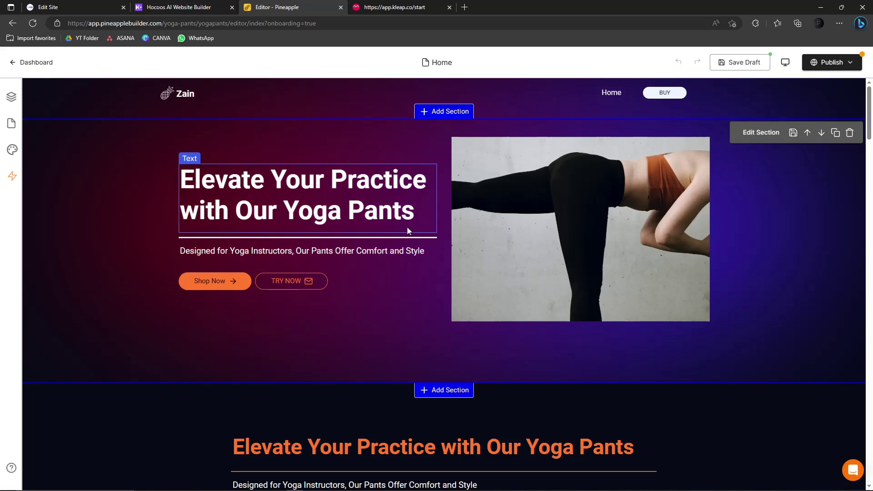
# - Scroll through the generated Pineapple yoga pants page, then switch to the site.live Edit Site tab
pyautogui.scroll(-4, 409, 225)
pyautogui.scroll(-20, 411, 220)
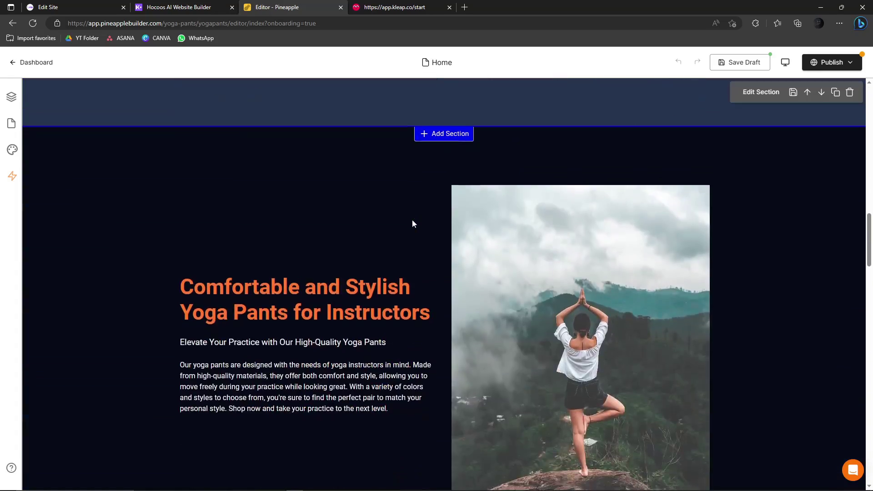
pyautogui.scroll(-6, 431, 216)
pyautogui.scroll(15, 431, 216)
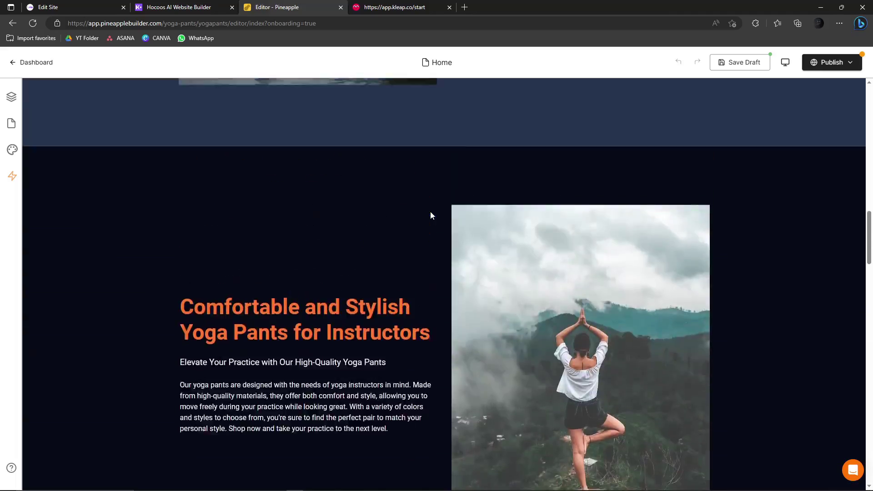
pyautogui.scroll(10, 430, 211)
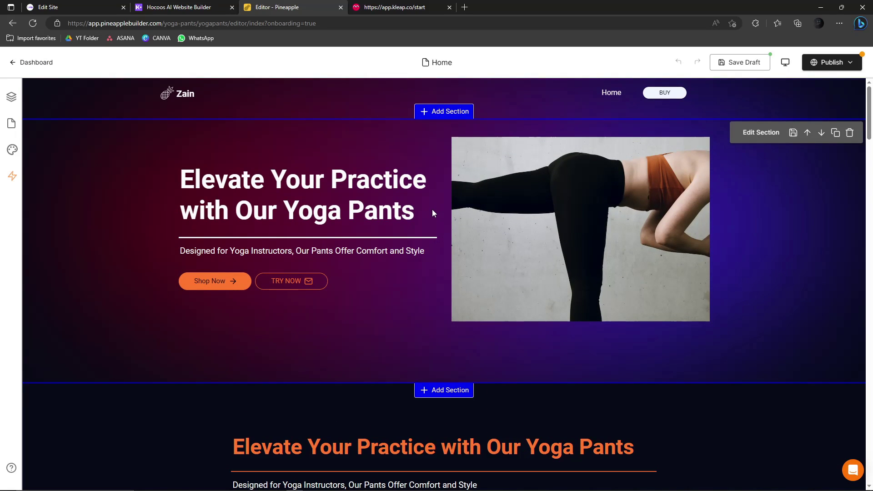
pyautogui.scroll(-5, 422, 293)
pyautogui.click(87, 7)
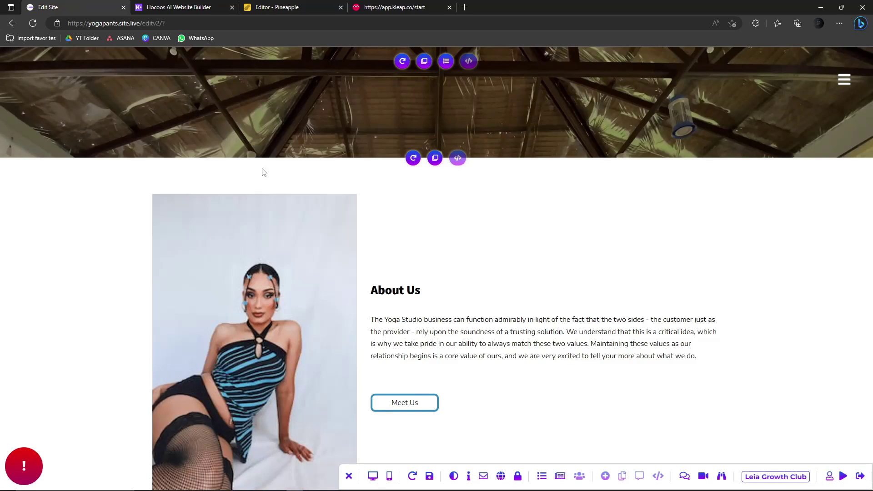
# - Scroll the Leia yoga site down through its sections to Our Leadership, then go back to the Pineapple editor
pyautogui.scroll(-8, 356, 230)
pyautogui.scroll(-5, 356, 228)
pyautogui.scroll(15, 356, 228)
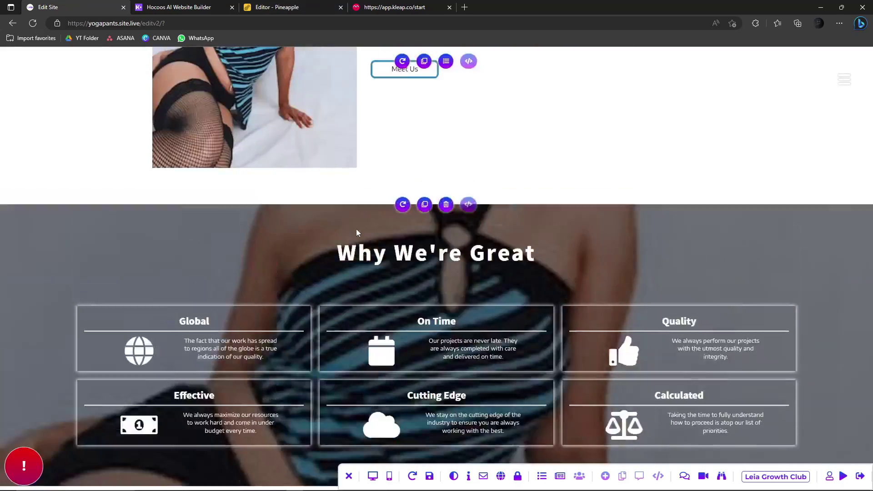
pyautogui.scroll(-6, 357, 228)
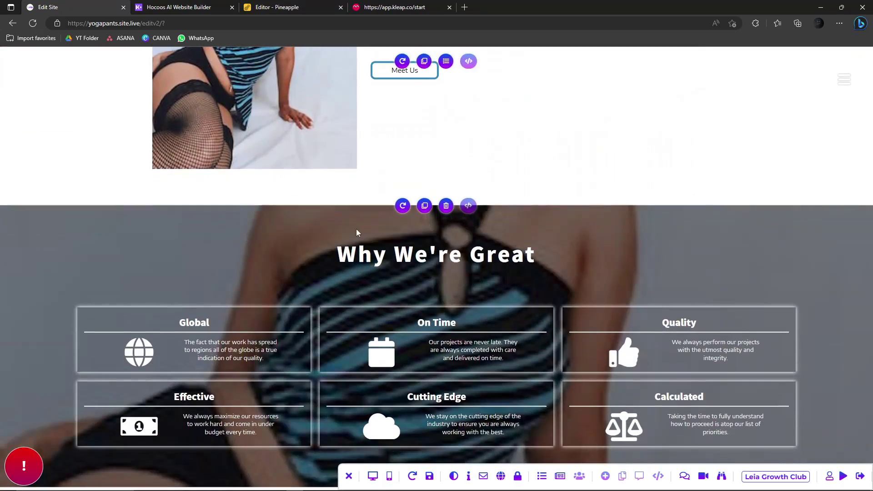
pyautogui.scroll(-4, 356, 228)
pyautogui.scroll(-5, 356, 233)
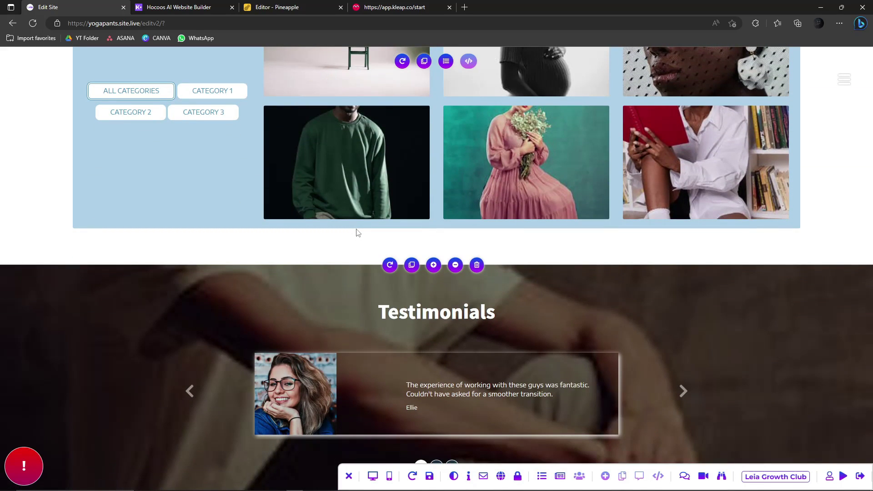
pyautogui.scroll(-7, 356, 233)
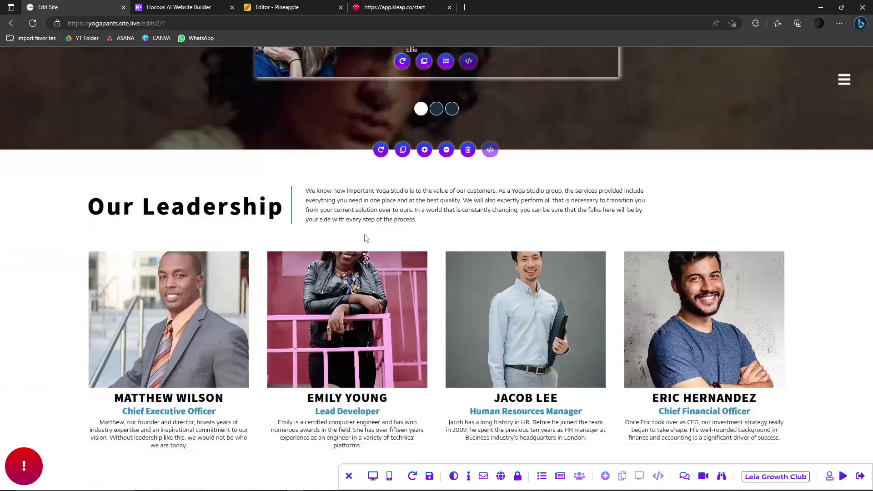
pyautogui.scroll(-1, 366, 238)
pyautogui.click(286, 6)
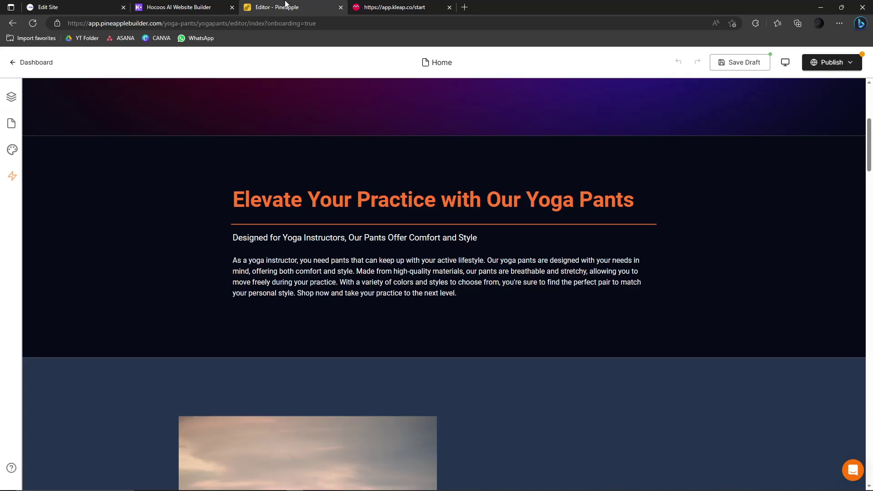
# - Scroll Kleap's Yoga Pants mobile preview down to the contact form, then return to the Pineapple editor
pyautogui.click(407, 7)
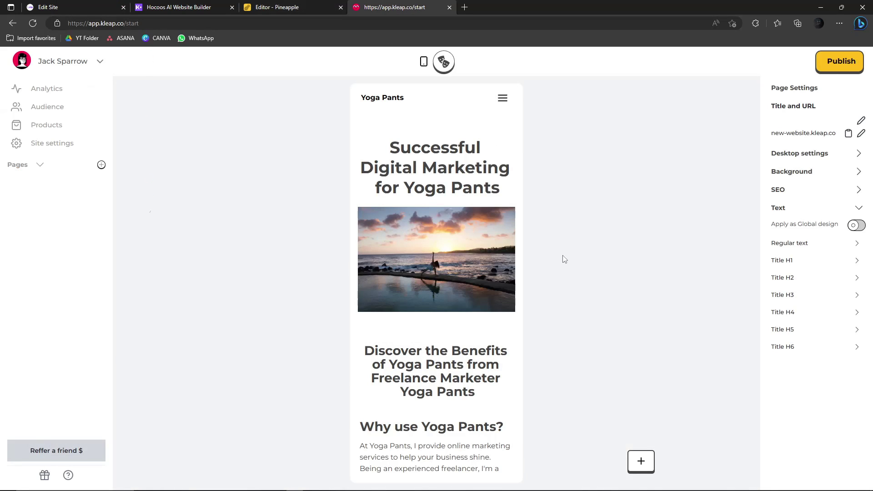
pyautogui.scroll(-12, 495, 309)
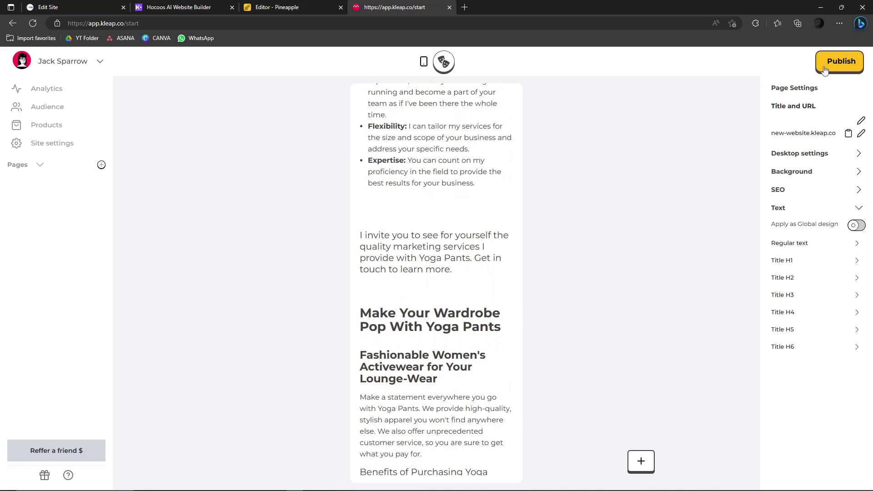
pyautogui.scroll(-10, 752, 300)
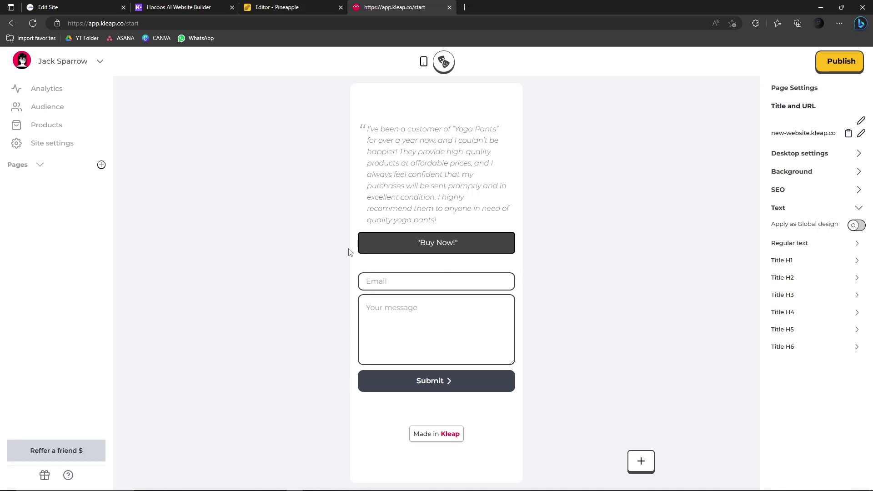
pyautogui.click(290, 6)
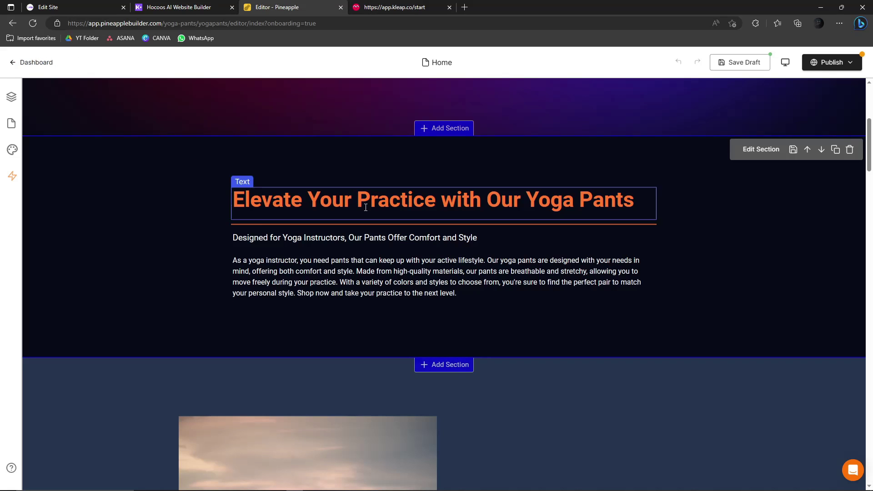
pyautogui.scroll(-10, 400, 248)
pyautogui.scroll(10, 640, 333)
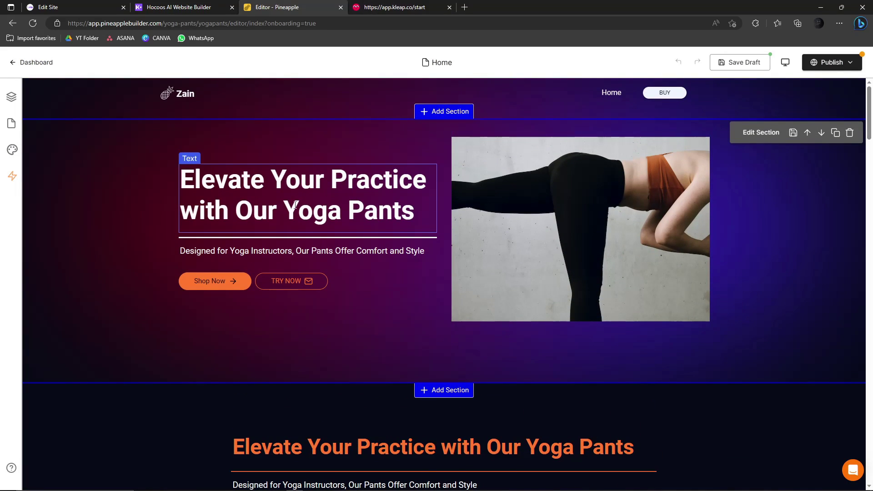
pyautogui.moveTo(559, 228); pyautogui.dragTo(485, 246)
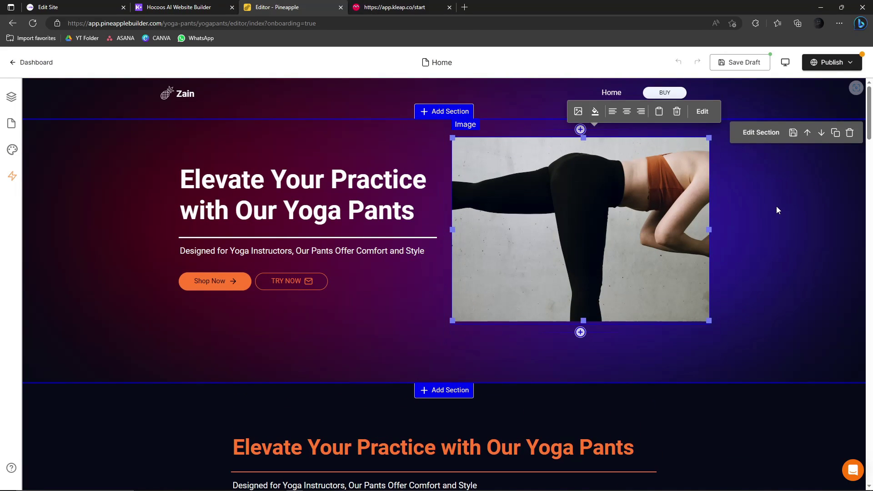
pyautogui.click(777, 191)
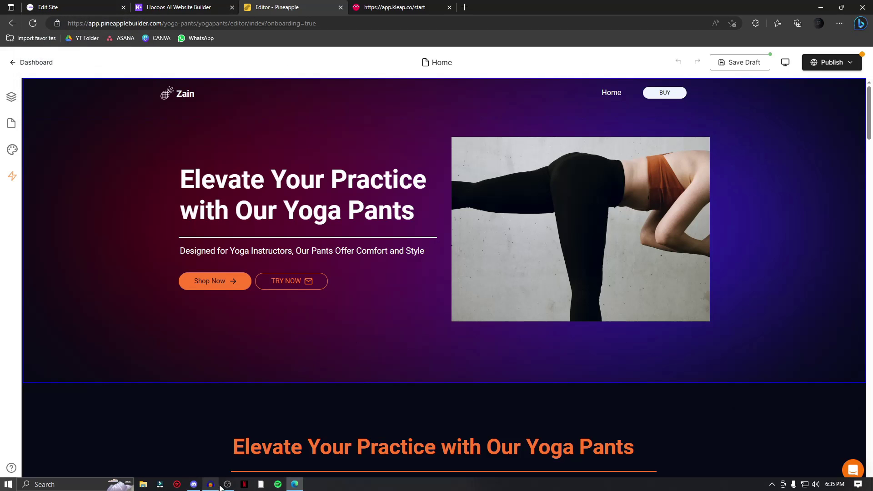
# - Bring up OBS and Audacity, stop the Audacity audio, then stop the OBS screen recording
pyautogui.click(227, 484)
pyautogui.click(210, 484)
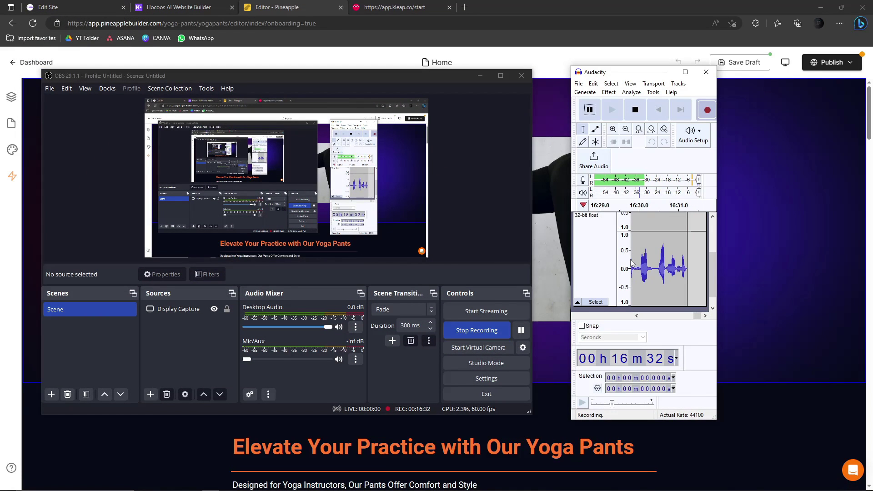
pyautogui.click(635, 110)
pyautogui.click(476, 330)
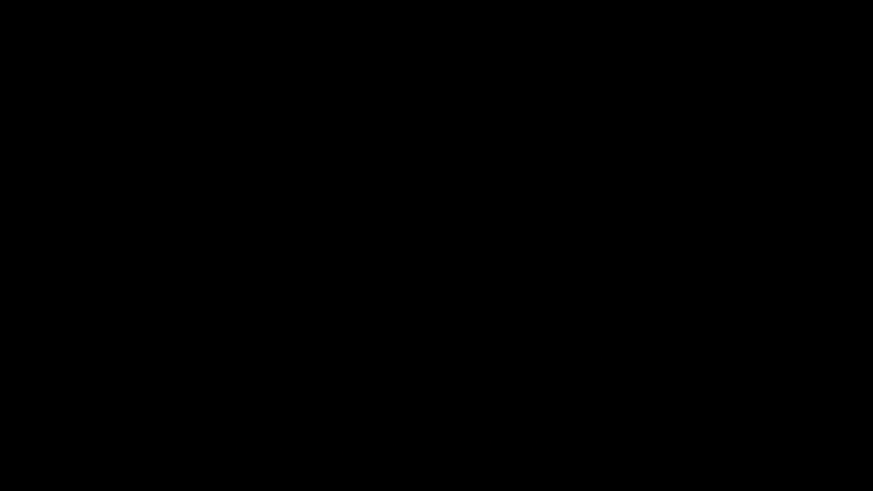